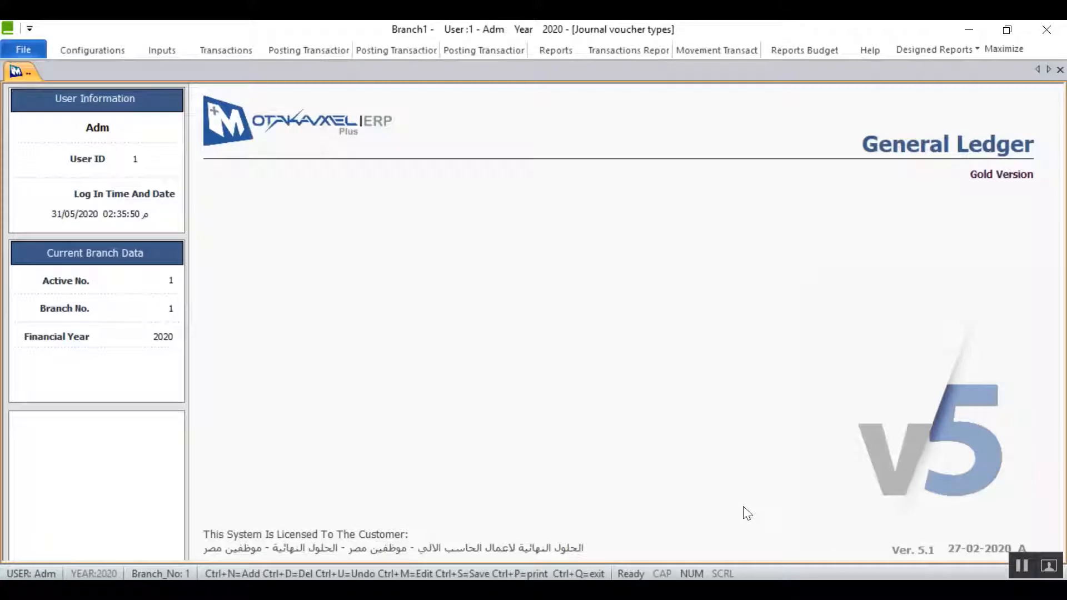
Step: Start a new record in Guran Types with document type 1, and close the screen without saving it
{"action": "left_click", "coordinate": [107, 47]}
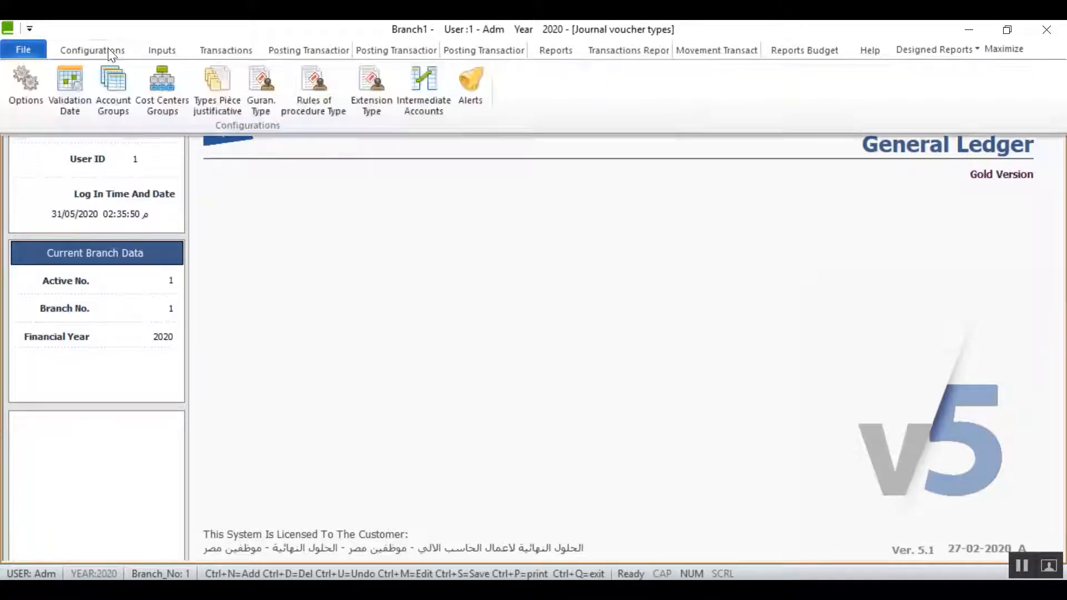
{"action": "left_click", "coordinate": [265, 112]}
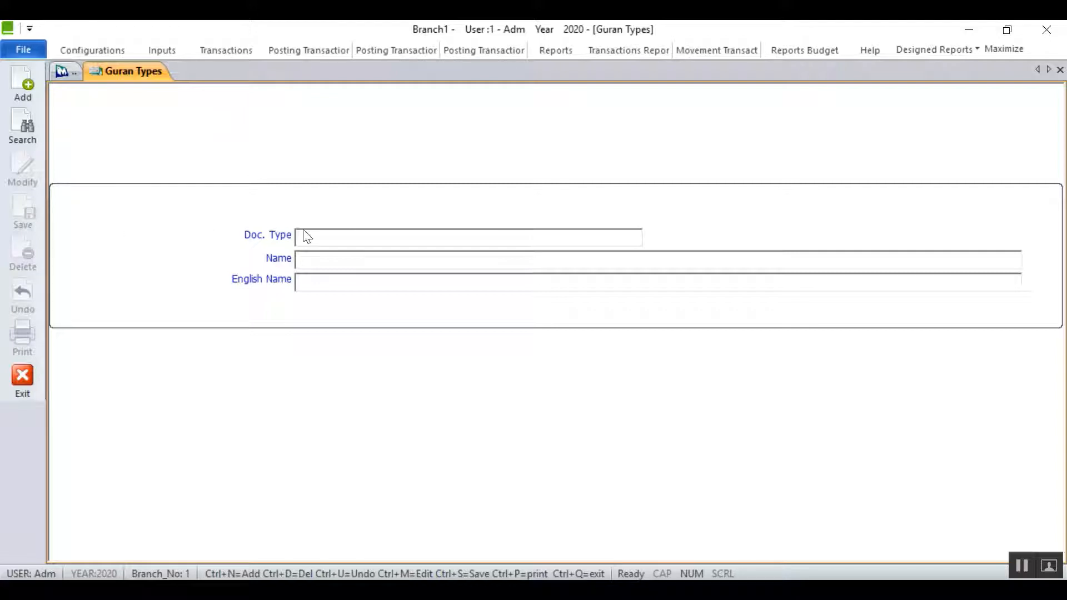
{"action": "left_click", "coordinate": [29, 92]}
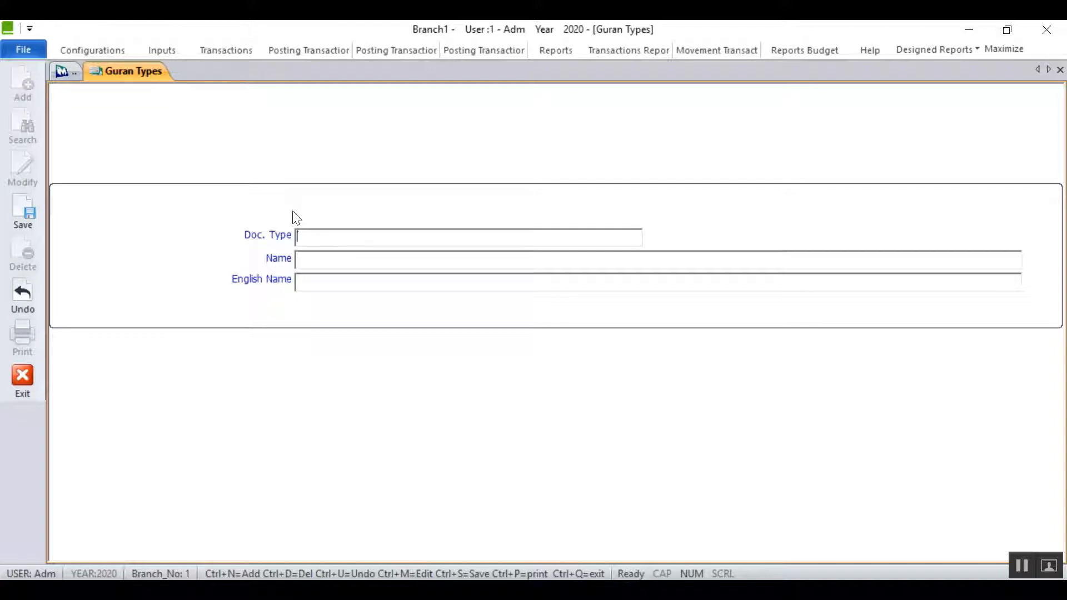
{"action": "type", "text": "1"}
{"action": "left_click", "coordinate": [305, 264]}
{"action": "left_click", "coordinate": [1060, 70]}
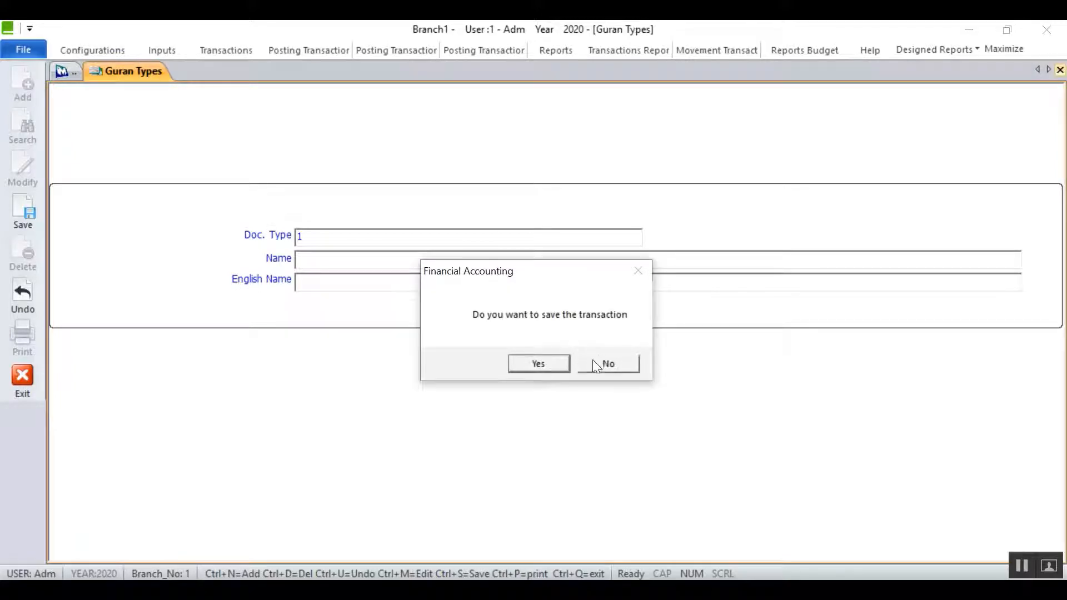
{"action": "left_click", "coordinate": [607, 364]}
Step: View the Rules of procedure Type screen and the available transaction commands, and close the screen
{"action": "left_click", "coordinate": [106, 51]}
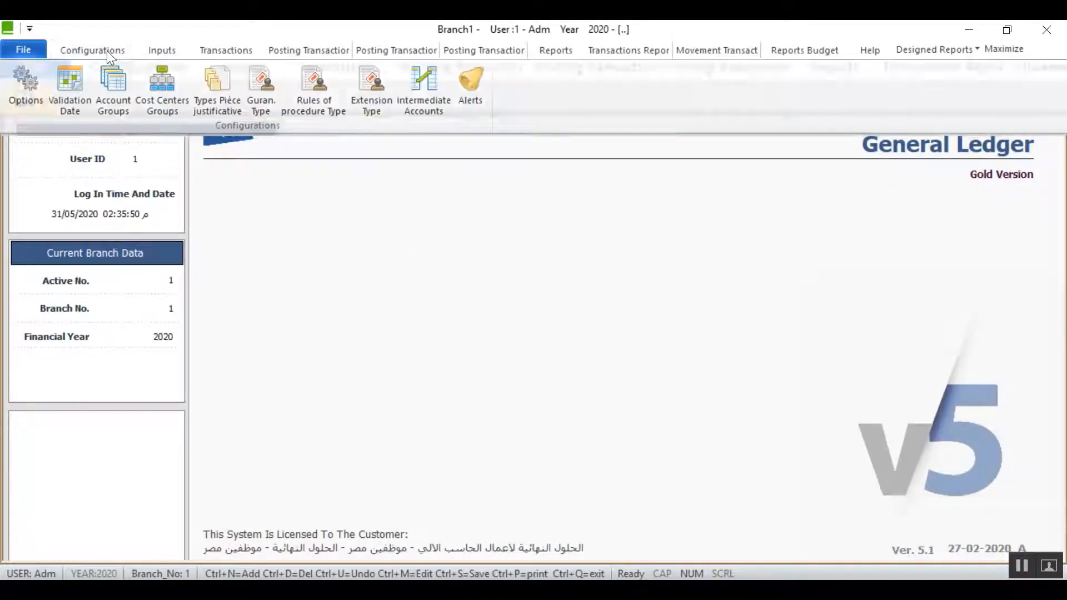
{"action": "left_click", "coordinate": [314, 96]}
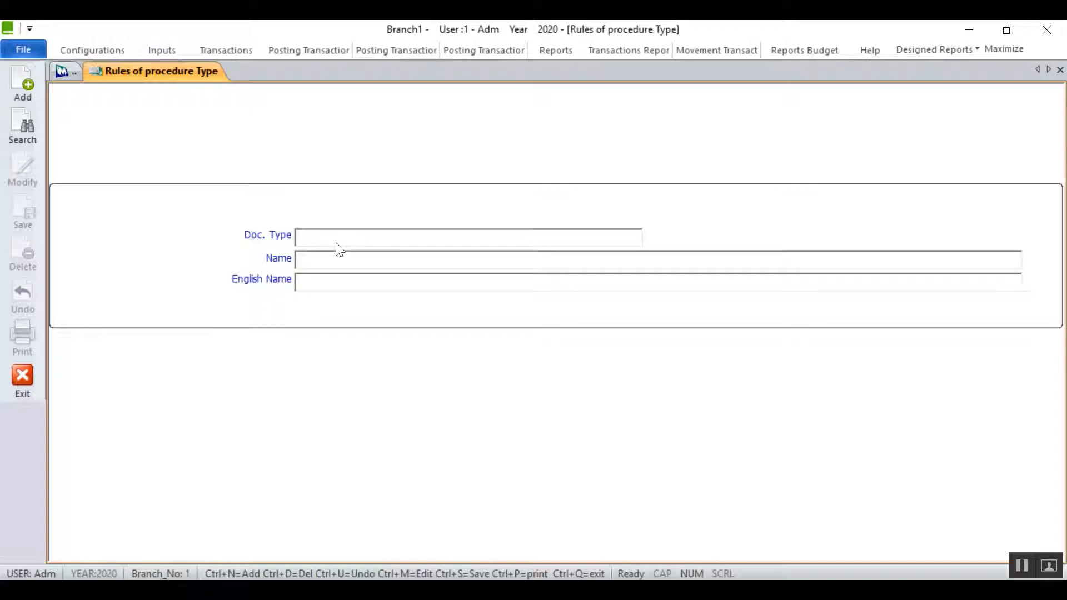
{"action": "left_click", "coordinate": [111, 50]}
{"action": "left_click", "coordinate": [244, 51]}
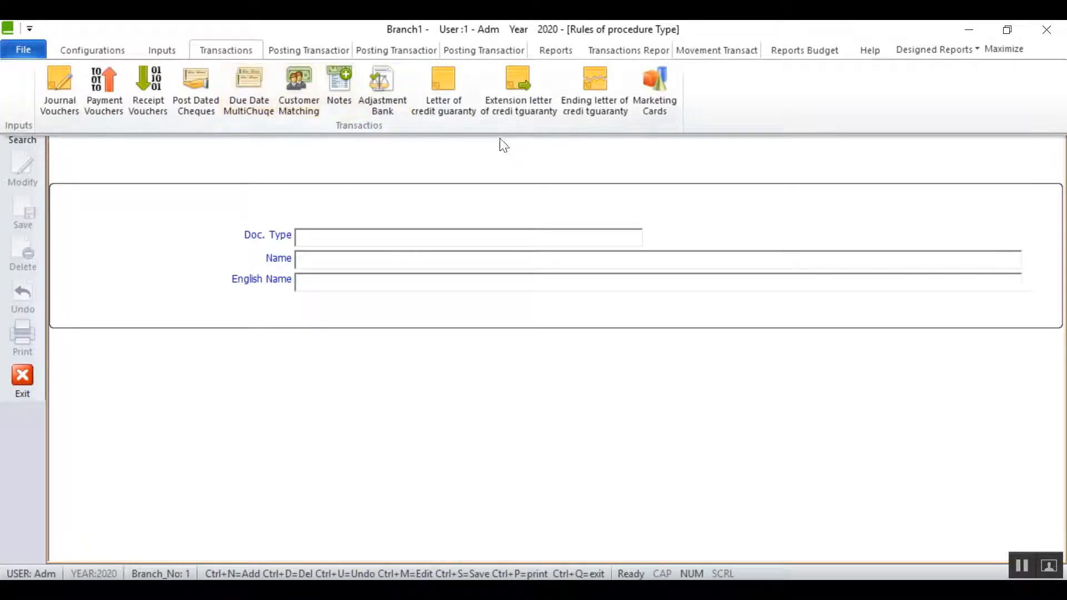
{"action": "left_click", "coordinate": [376, 415]}
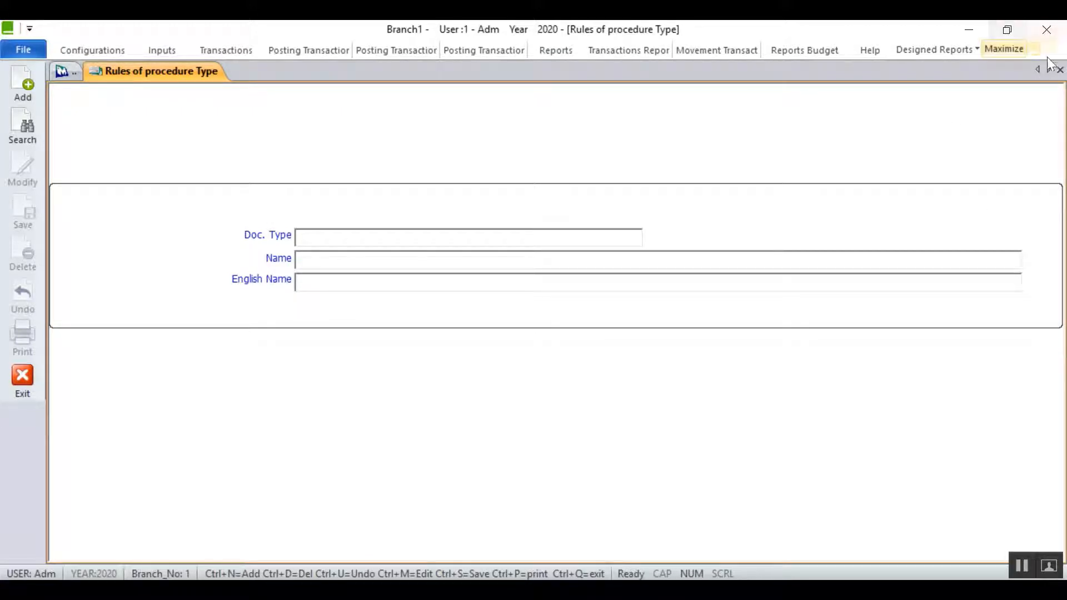
{"action": "left_click", "coordinate": [1060, 69]}
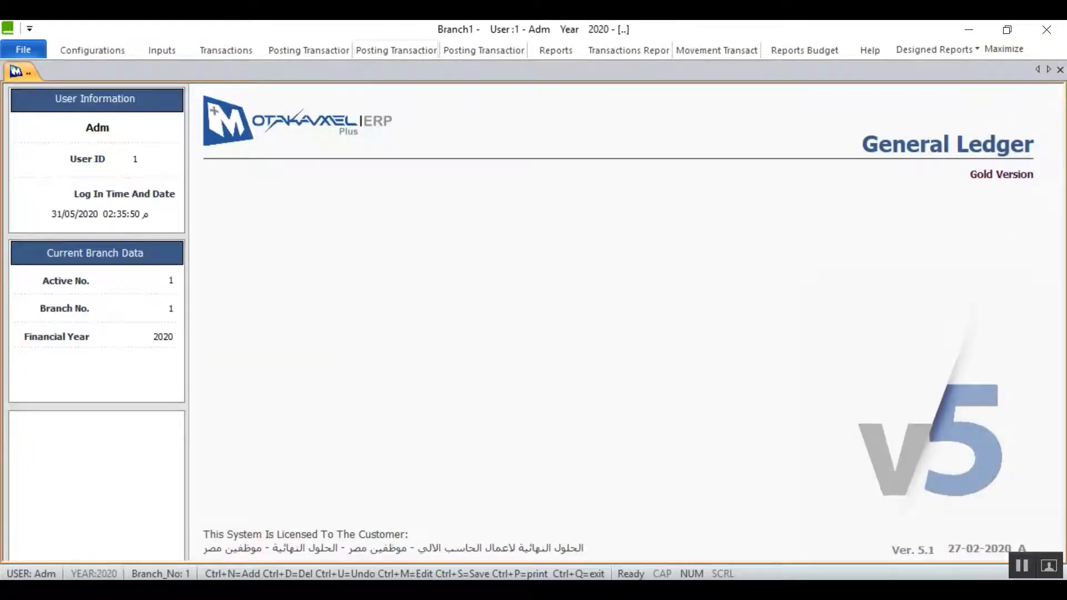
Step: View the fields of the Extension Type screen and close it
{"action": "left_click", "coordinate": [110, 52]}
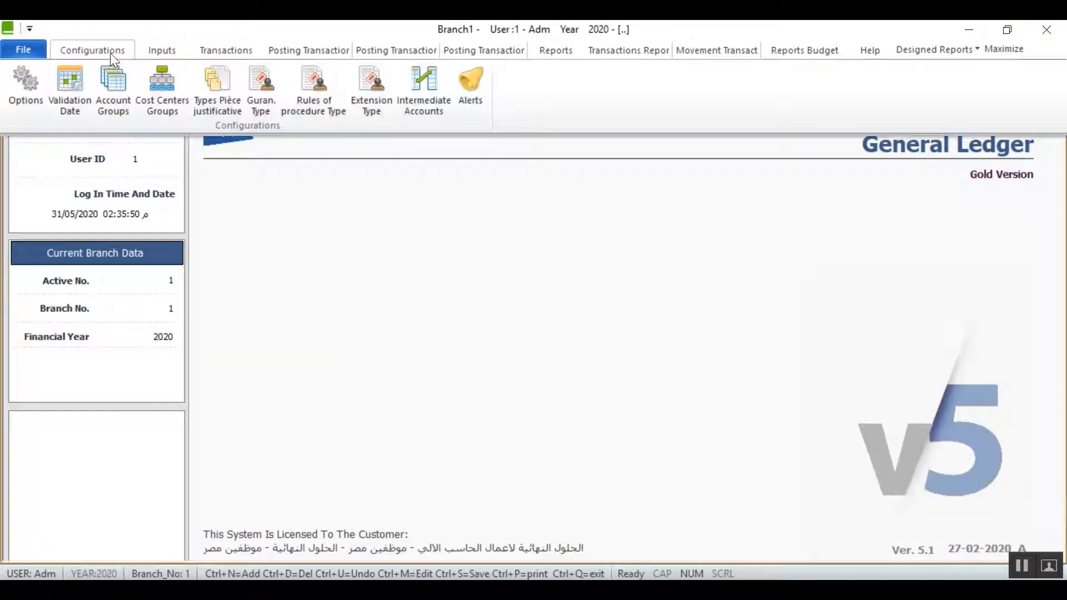
{"action": "left_click", "coordinate": [365, 111]}
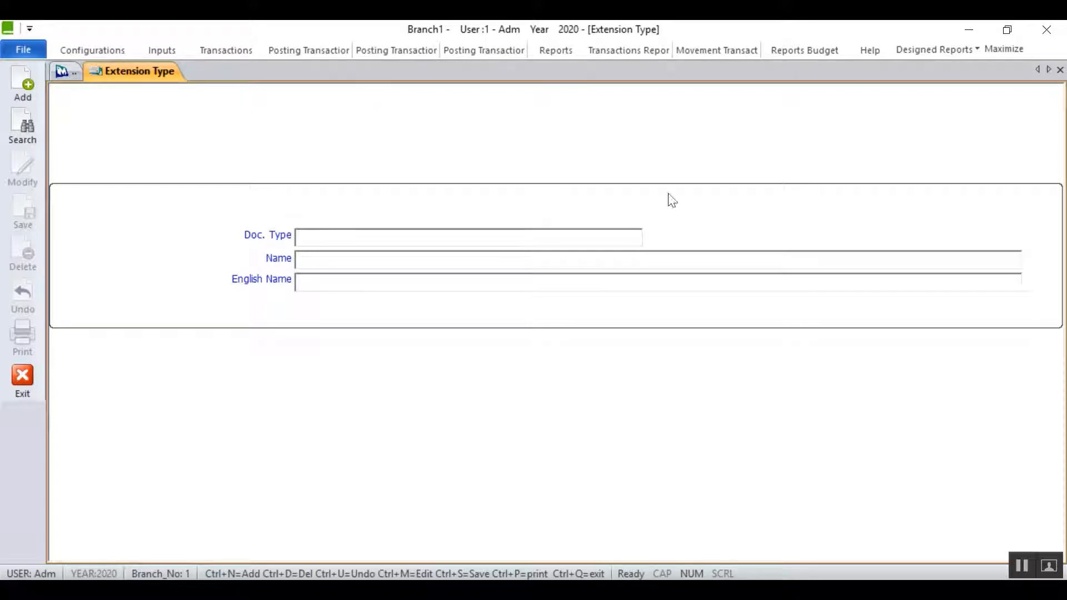
{"action": "left_click", "coordinate": [1057, 72]}
Step: Open Intermediate Accounts and review the Interface Accounts, Interface Accounts2 and Interface Accounts3 pages
{"action": "left_click", "coordinate": [80, 56]}
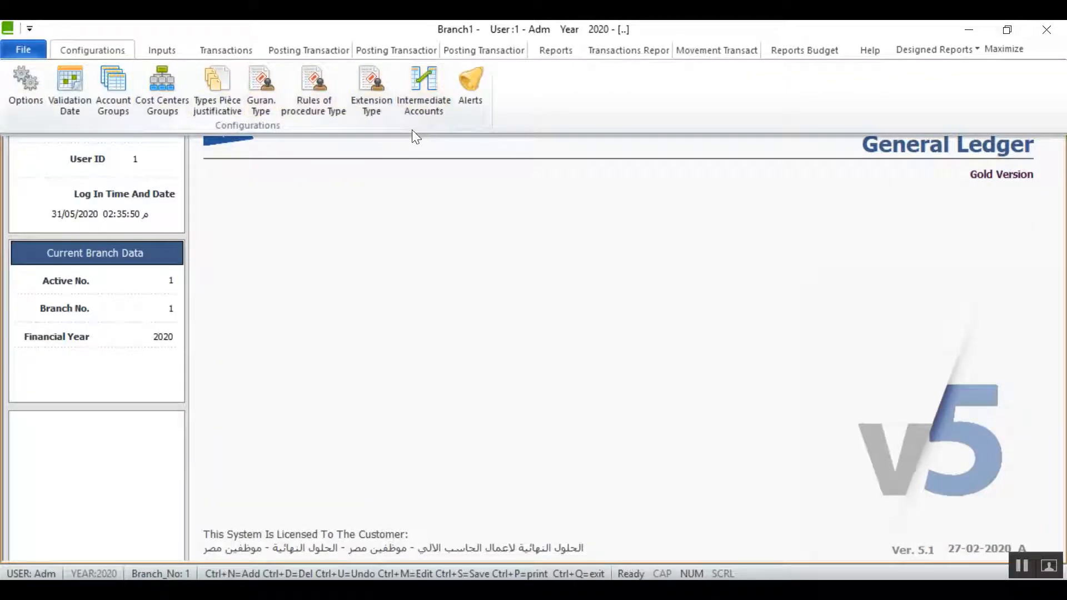
{"action": "left_click", "coordinate": [417, 106]}
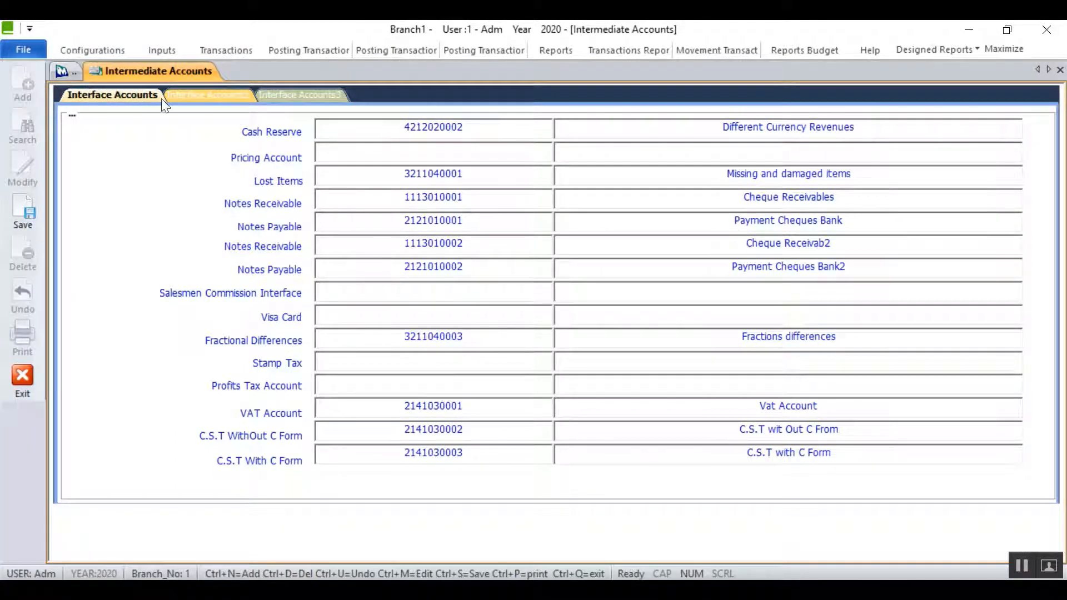
{"action": "left_click", "coordinate": [188, 99]}
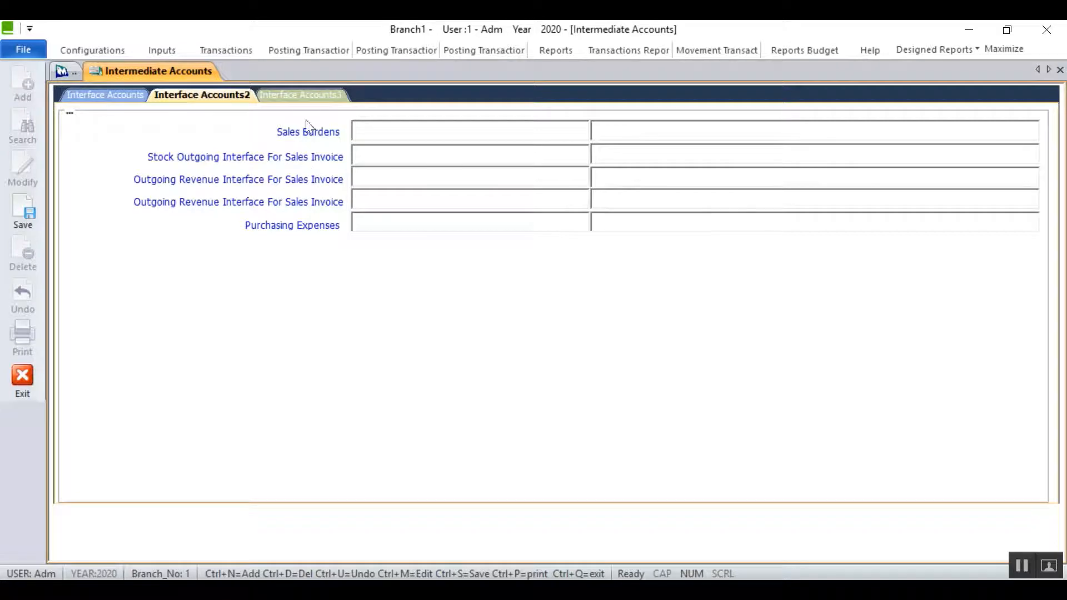
{"action": "left_click", "coordinate": [304, 98]}
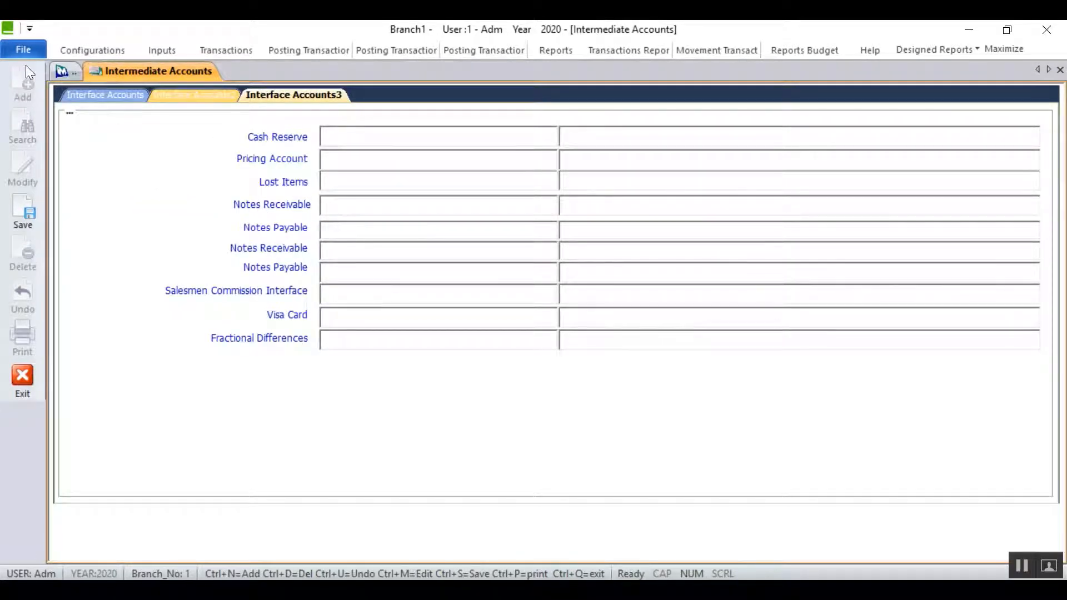
{"action": "left_click", "coordinate": [103, 96]}
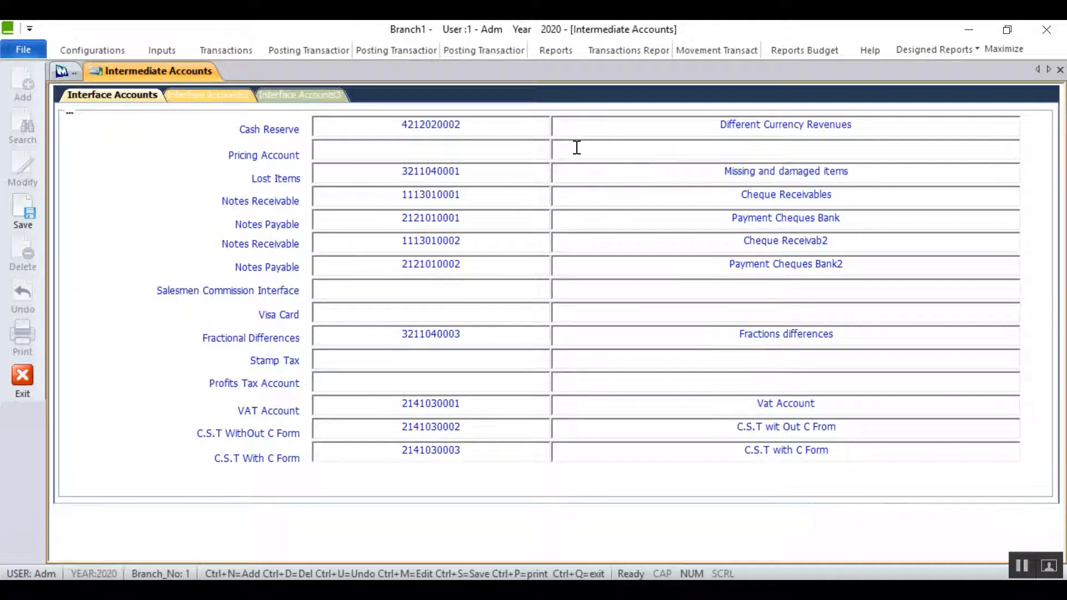
Step: Look up an account for Pricing Account, open the Chart of accounts from the search, and return to Intermediate Accounts
{"action": "left_click", "coordinate": [518, 144]}
{"action": "left_click", "coordinate": [1021, 565]}
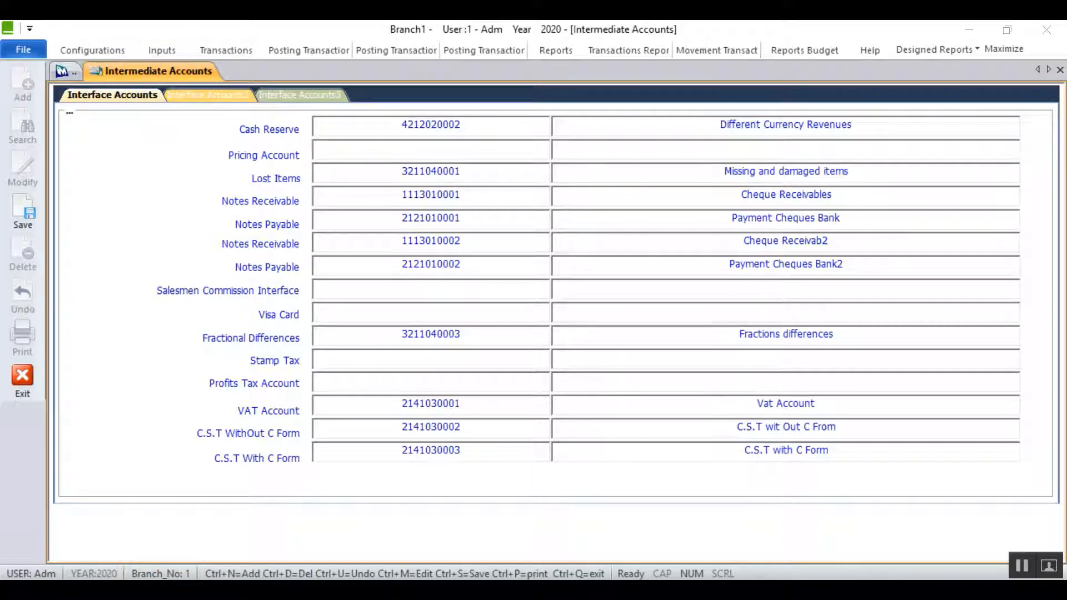
{"action": "left_click", "coordinate": [504, 150]}
{"action": "double_click", "coordinate": [504, 150]}
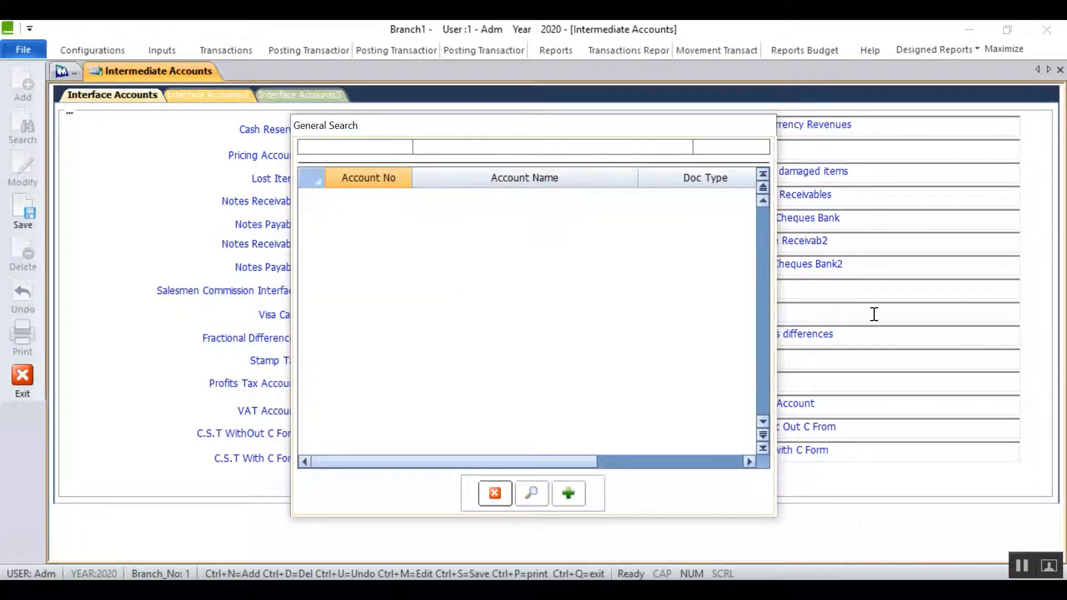
{"action": "left_click", "coordinate": [568, 494]}
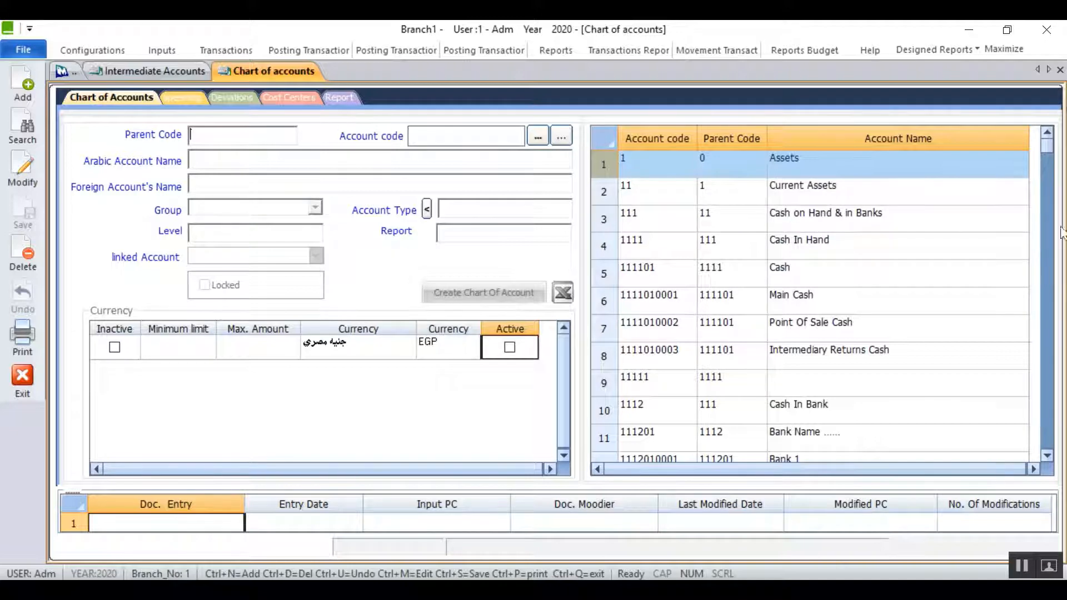
{"action": "left_click", "coordinate": [149, 69]}
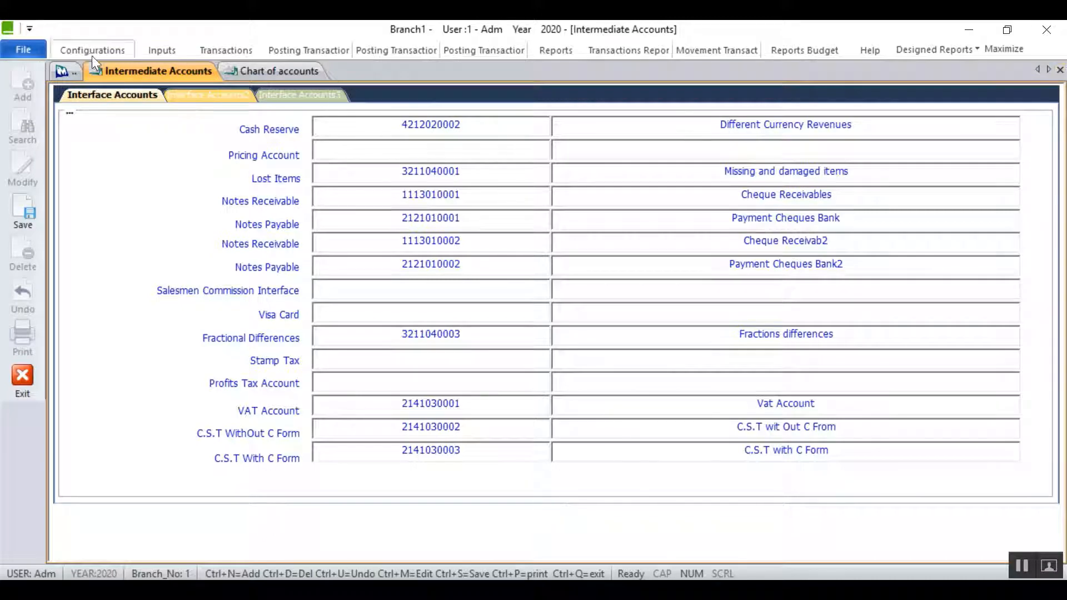
Step: Open the Alerts screen and bring up its notification settings
{"action": "left_click", "coordinate": [129, 50]}
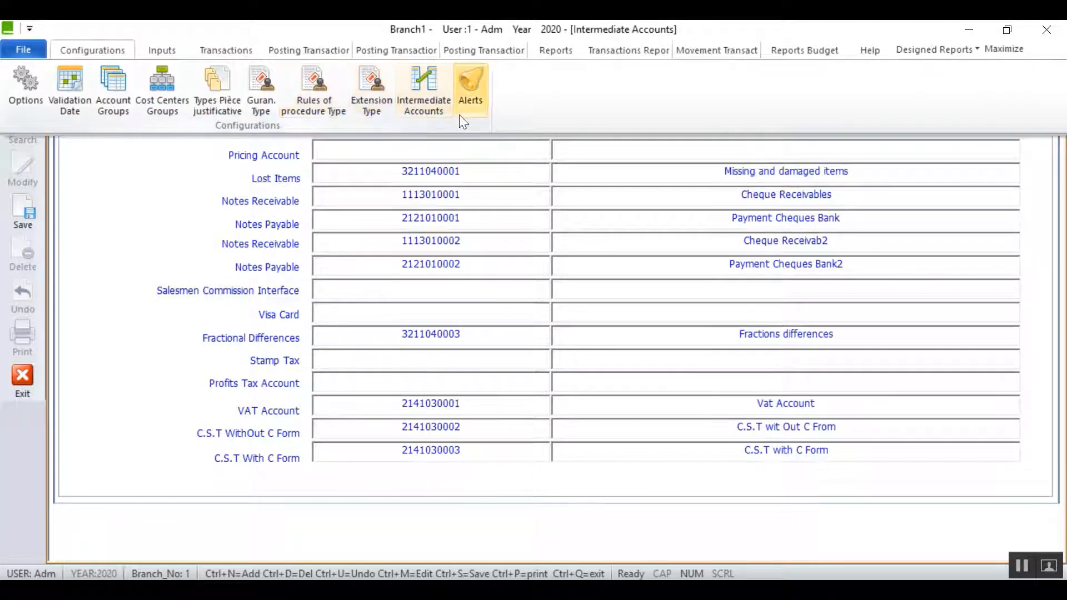
{"action": "left_click", "coordinate": [473, 99]}
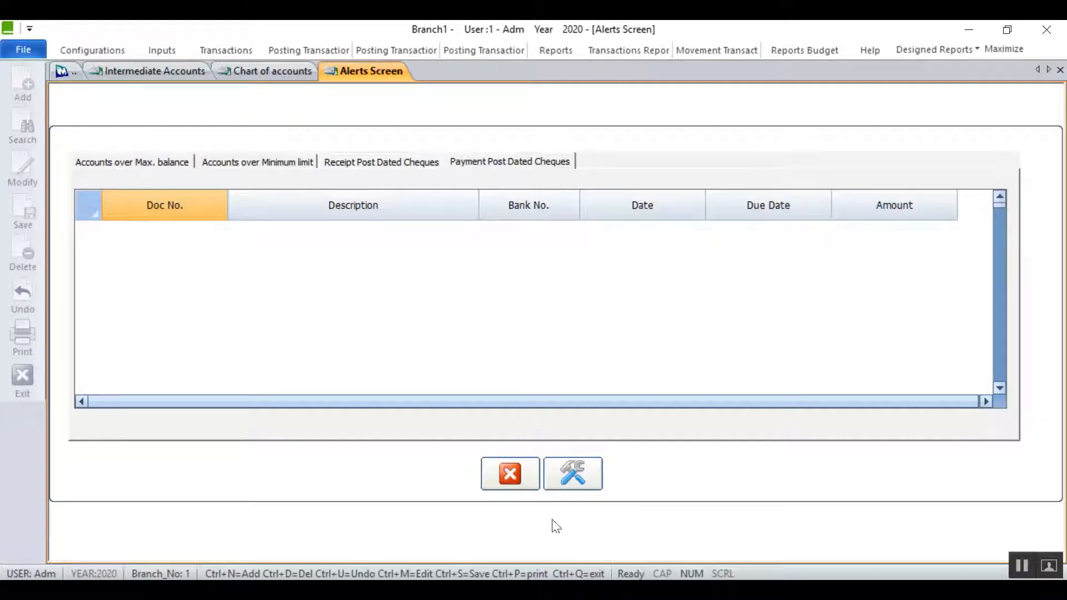
{"action": "left_click", "coordinate": [584, 475]}
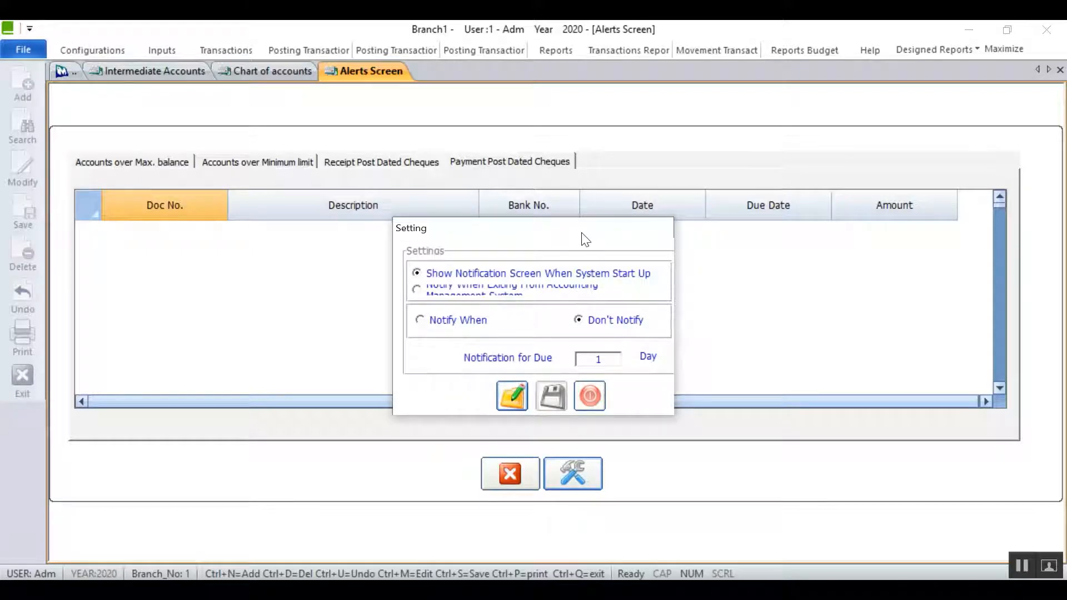
{"action": "left_click_drag", "start_coordinate": [590, 240], "coordinate": [542, 263]}
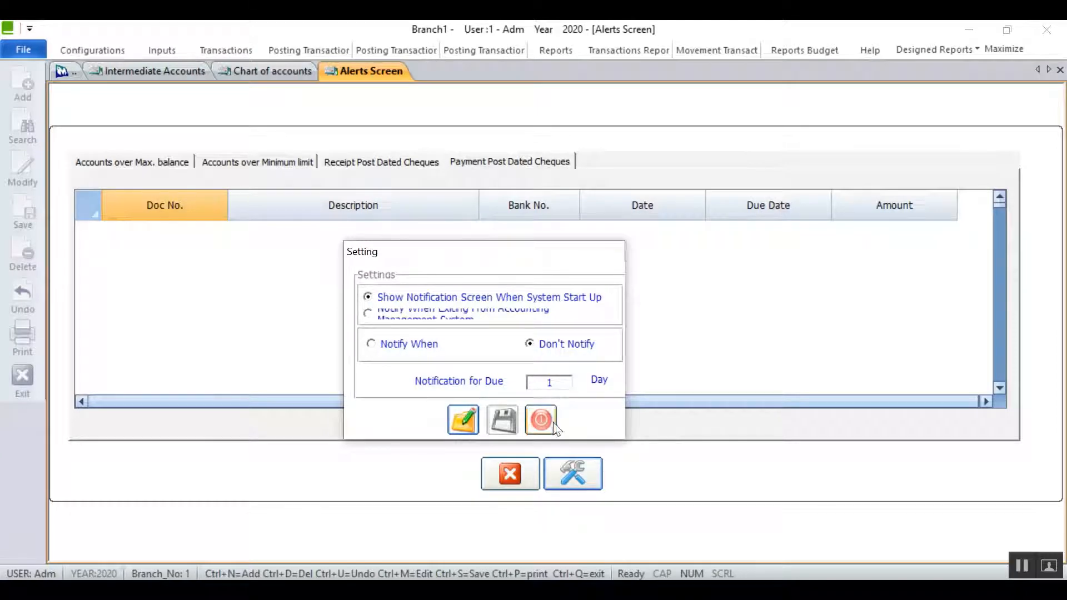
Step: Try the alert settings with Notify When and notification on exiting the accounting management system, and exit the settings without saving
{"action": "left_click", "coordinate": [470, 422]}
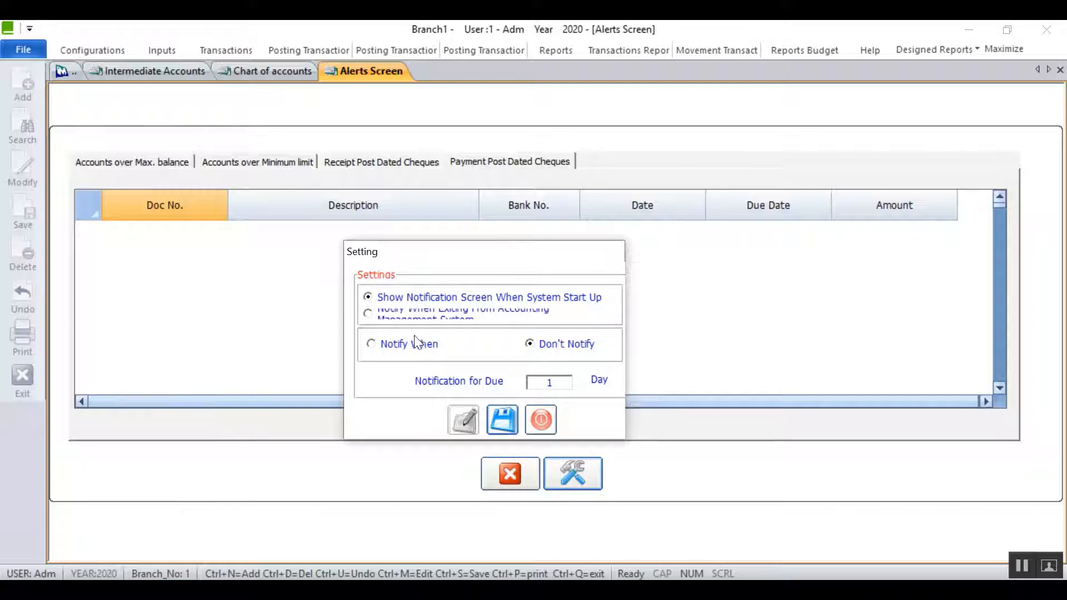
{"action": "left_click", "coordinate": [391, 344]}
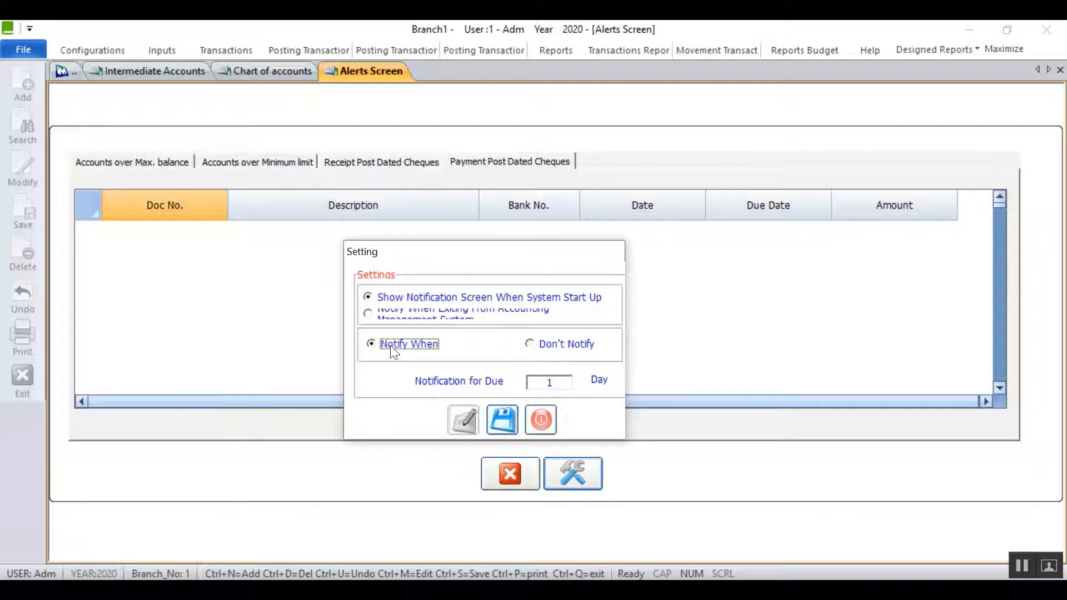
{"action": "left_click", "coordinate": [570, 345]}
{"action": "left_click", "coordinate": [531, 345]}
{"action": "left_click", "coordinate": [383, 348]}
{"action": "left_click", "coordinate": [369, 314]}
{"action": "left_click", "coordinate": [372, 296]}
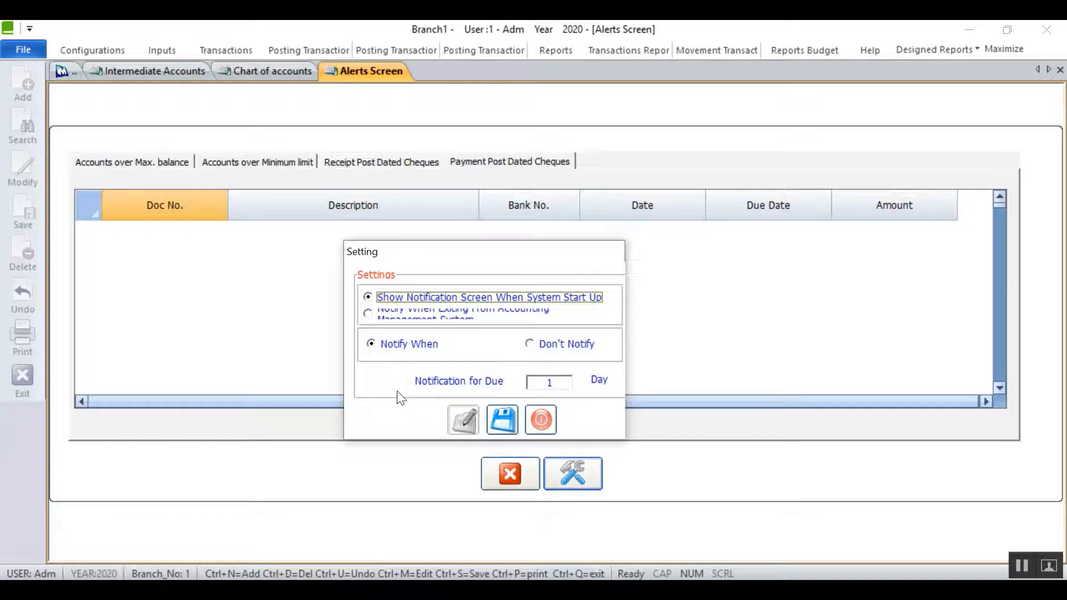
{"action": "left_click", "coordinate": [373, 313]}
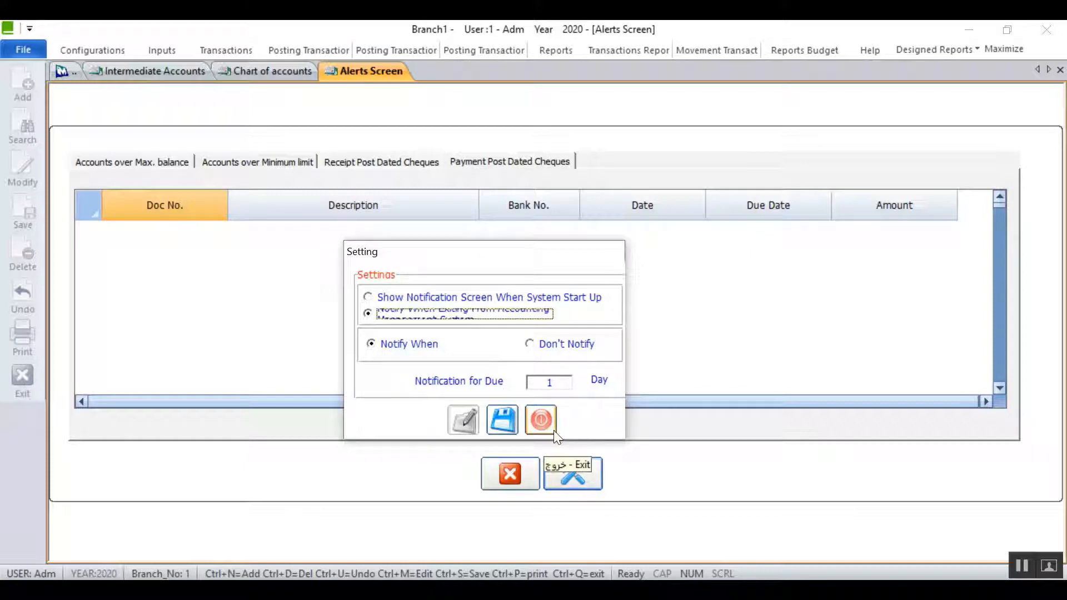
{"action": "left_click", "coordinate": [563, 382]}
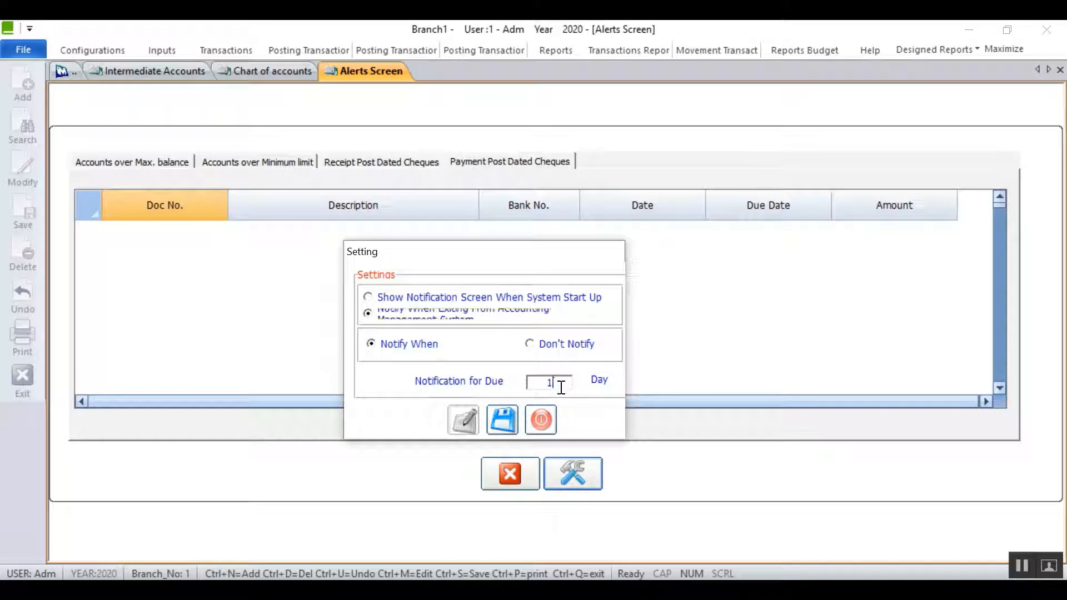
{"action": "left_click", "coordinate": [531, 416]}
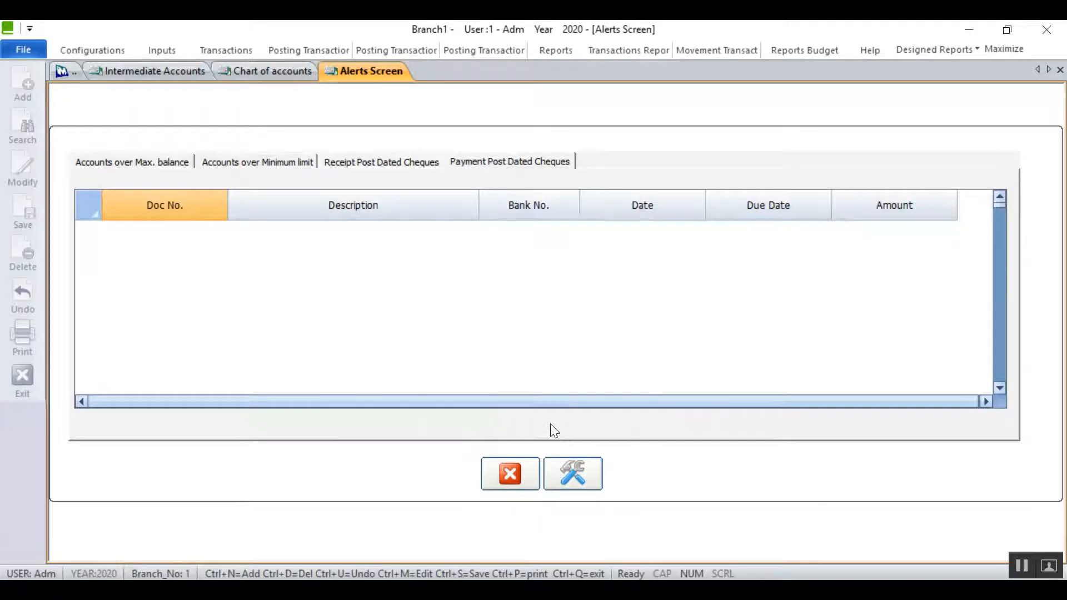
Step: Close the Alerts, Intermediate Accounts and Chart of accounts screens, and reopen the Chart of accounts
{"action": "left_click", "coordinate": [528, 483]}
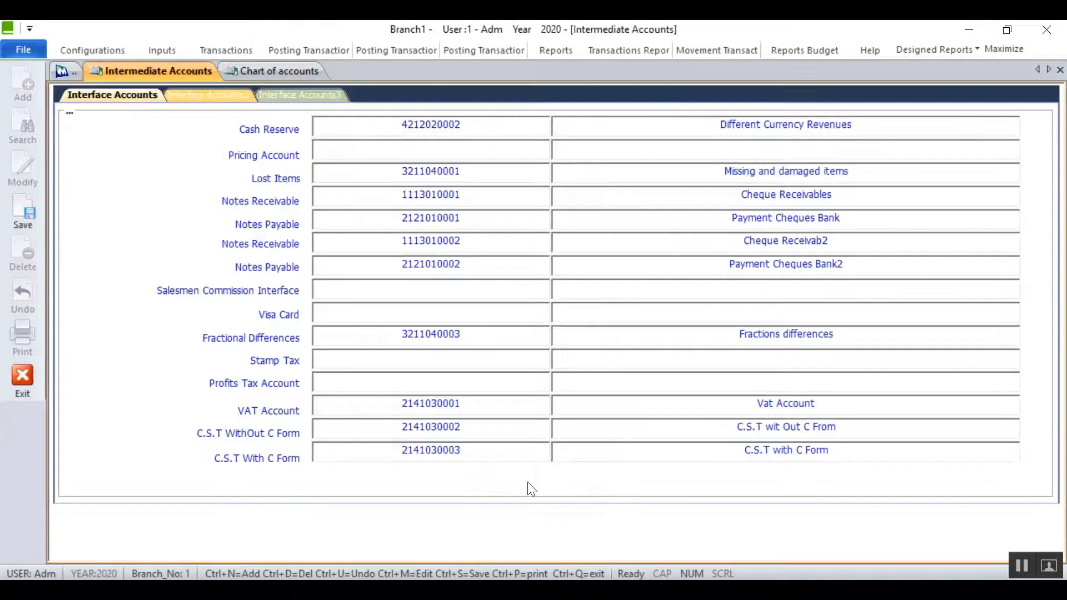
{"action": "left_click", "coordinate": [1059, 69]}
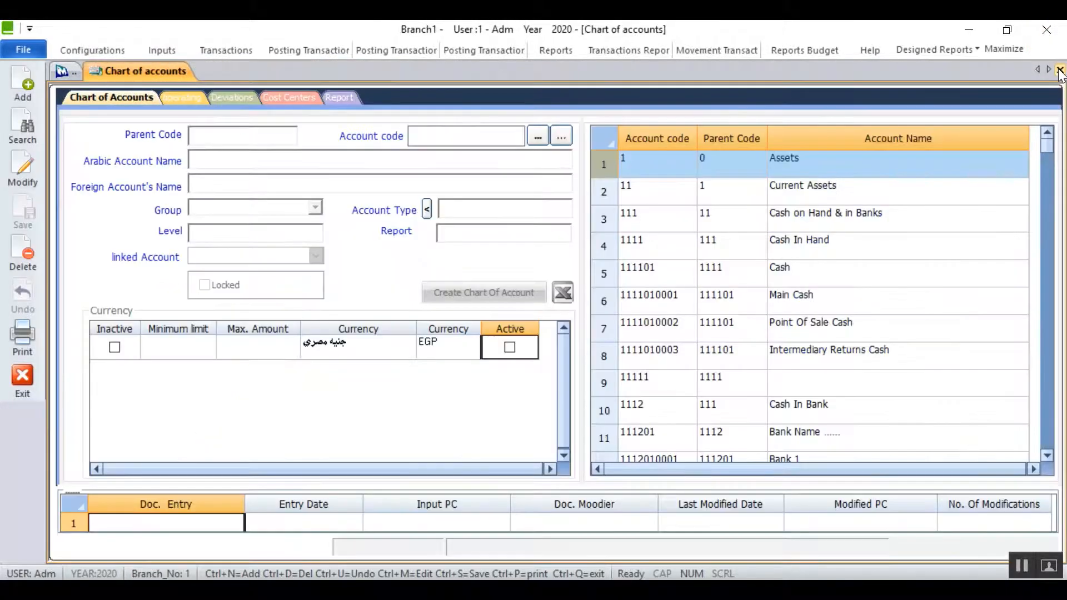
{"action": "left_click", "coordinate": [1060, 69]}
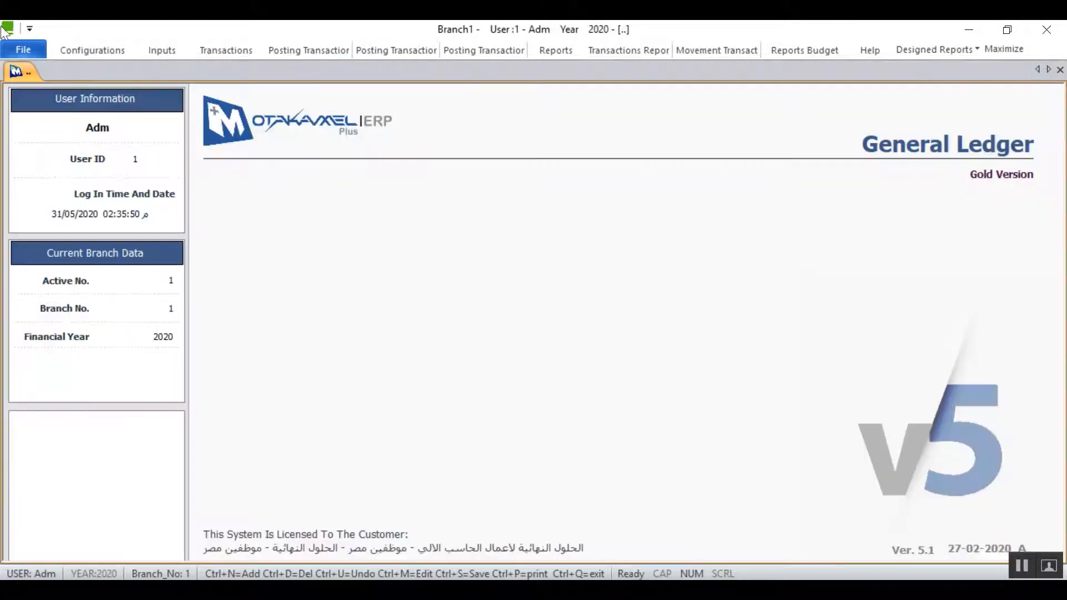
{"action": "left_click", "coordinate": [161, 50]}
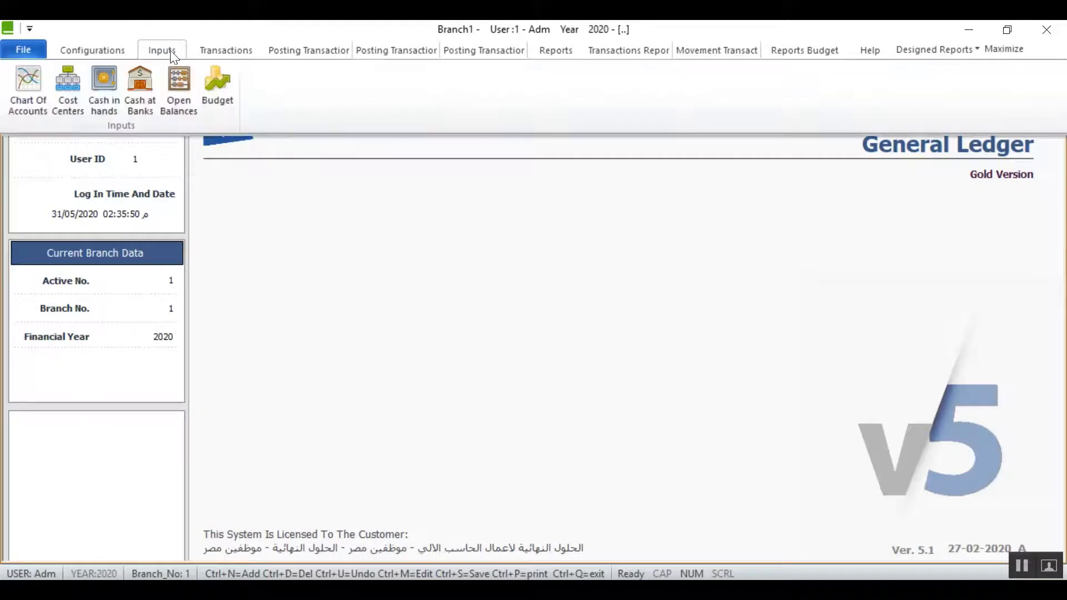
{"action": "left_click", "coordinate": [37, 82]}
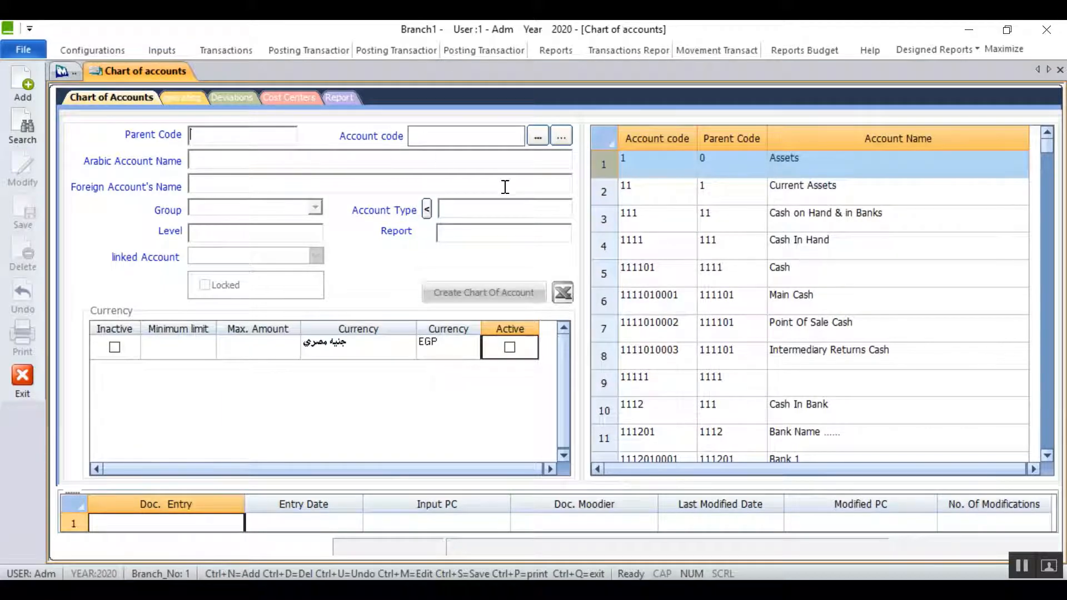
Step: Start a new account in the chart of accounts and enter 1 as its parent code
{"action": "left_click", "coordinate": [179, 98]}
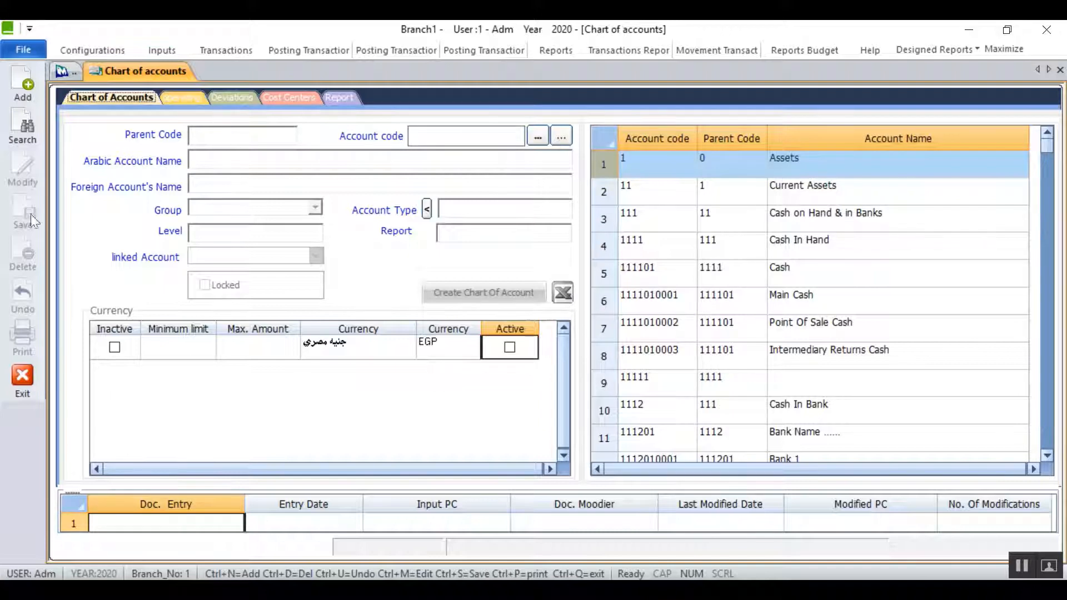
{"action": "left_click", "coordinate": [22, 83]}
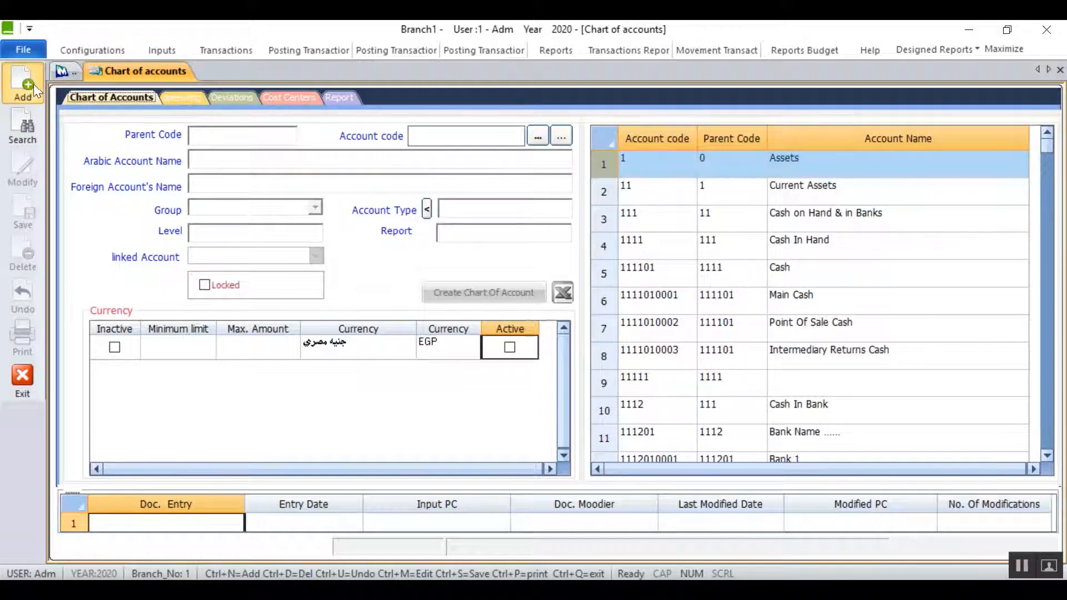
{"action": "type", "text": "1"}
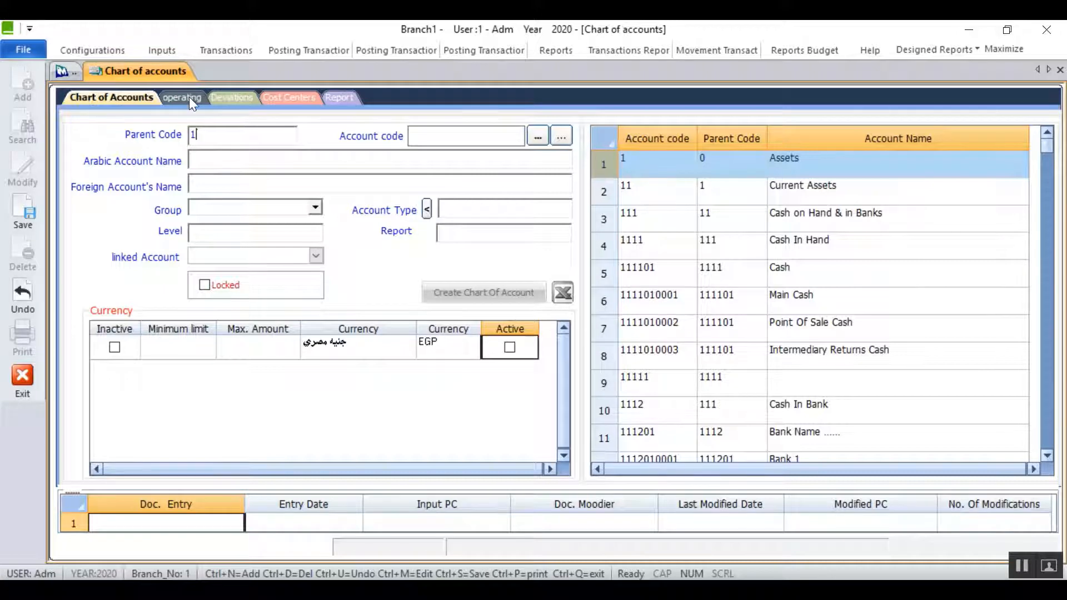
{"action": "left_click", "coordinate": [191, 97]}
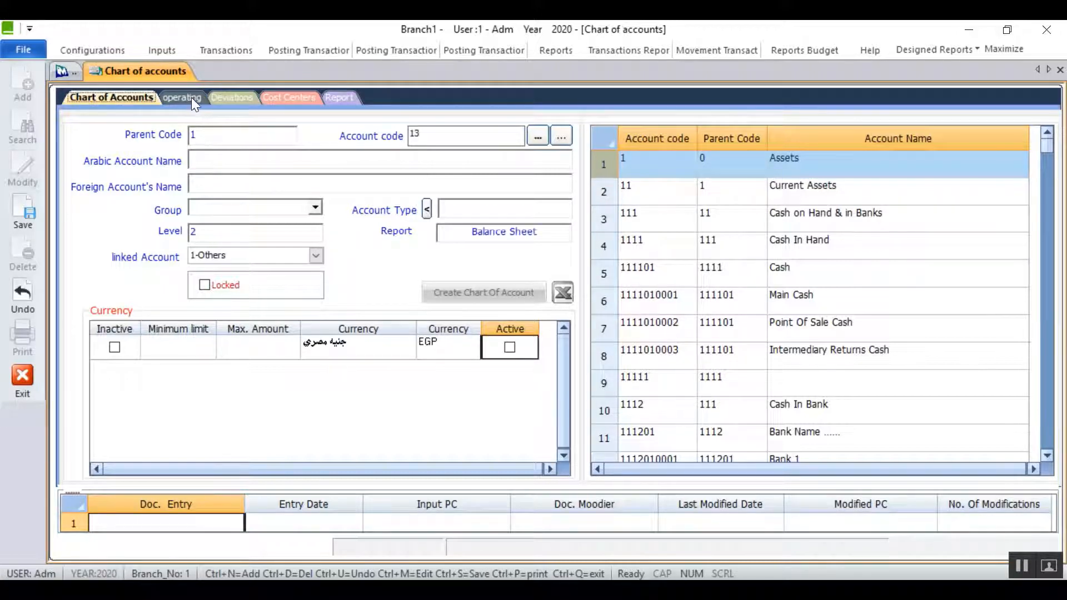
Step: View the account's operating balances, monthly deviations and Chart of Accounts report screen, and return to the account form
{"action": "left_click", "coordinate": [191, 97]}
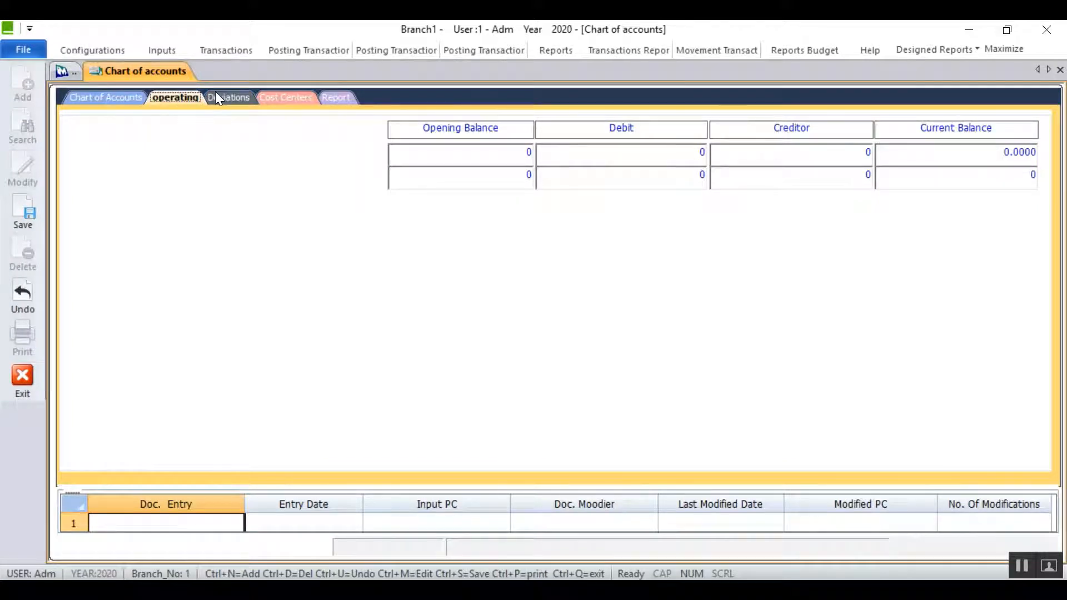
{"action": "left_click", "coordinate": [216, 94]}
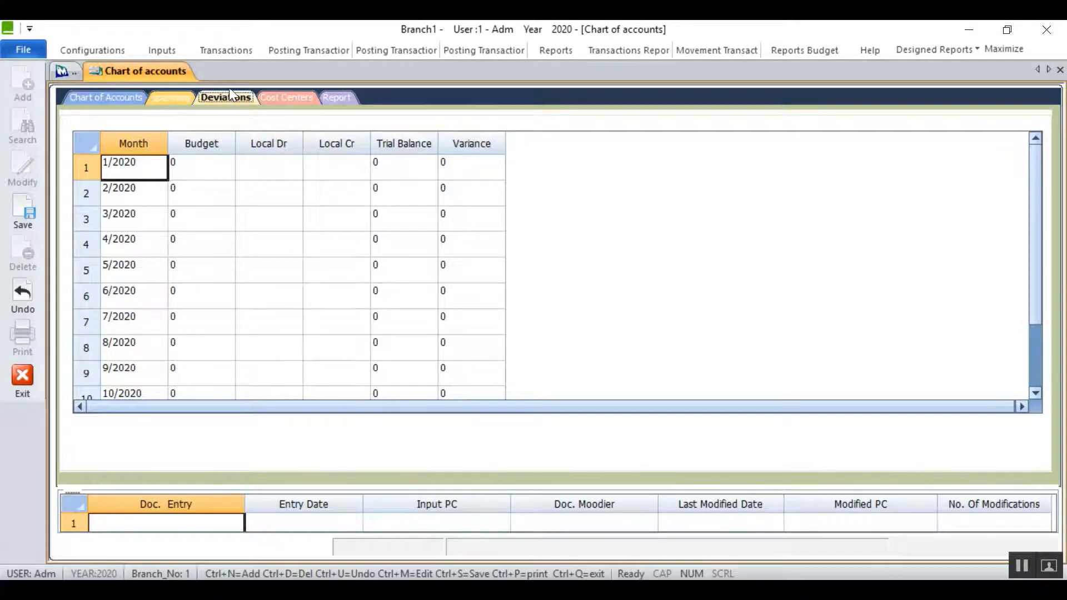
{"action": "left_click", "coordinate": [282, 98]}
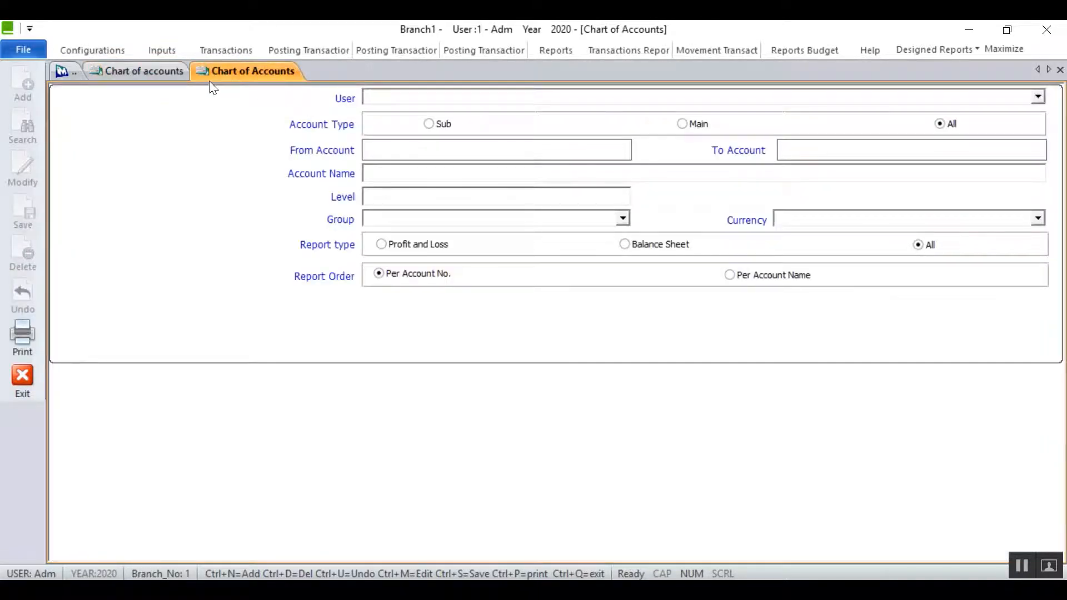
{"action": "left_click", "coordinate": [136, 72]}
{"action": "left_click", "coordinate": [105, 98]}
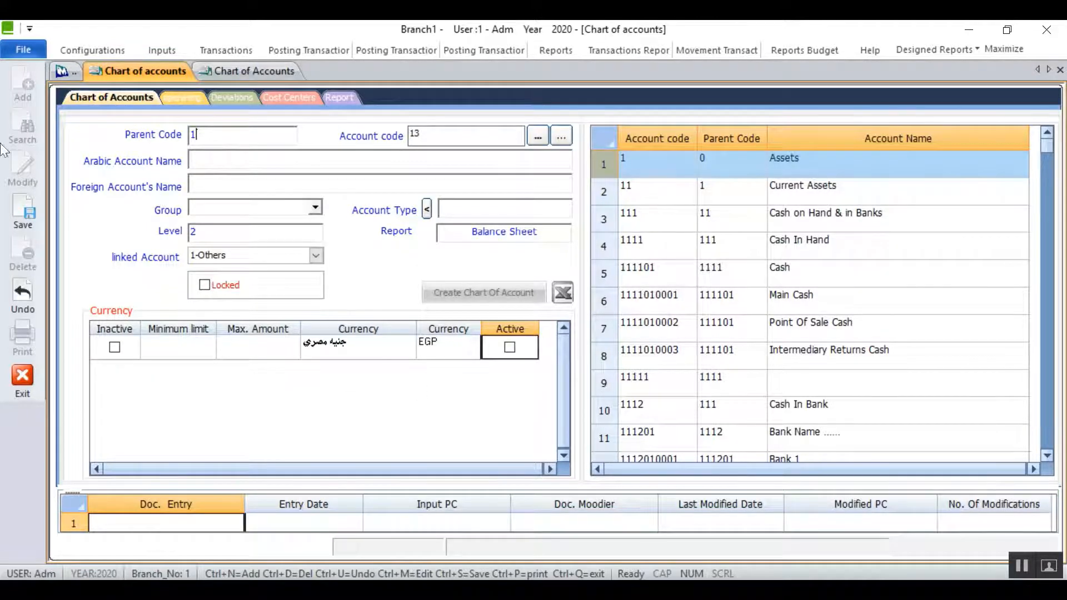
Step: Open the General Ledger options to view the general parameters, and return to the account form
{"action": "left_click", "coordinate": [82, 55]}
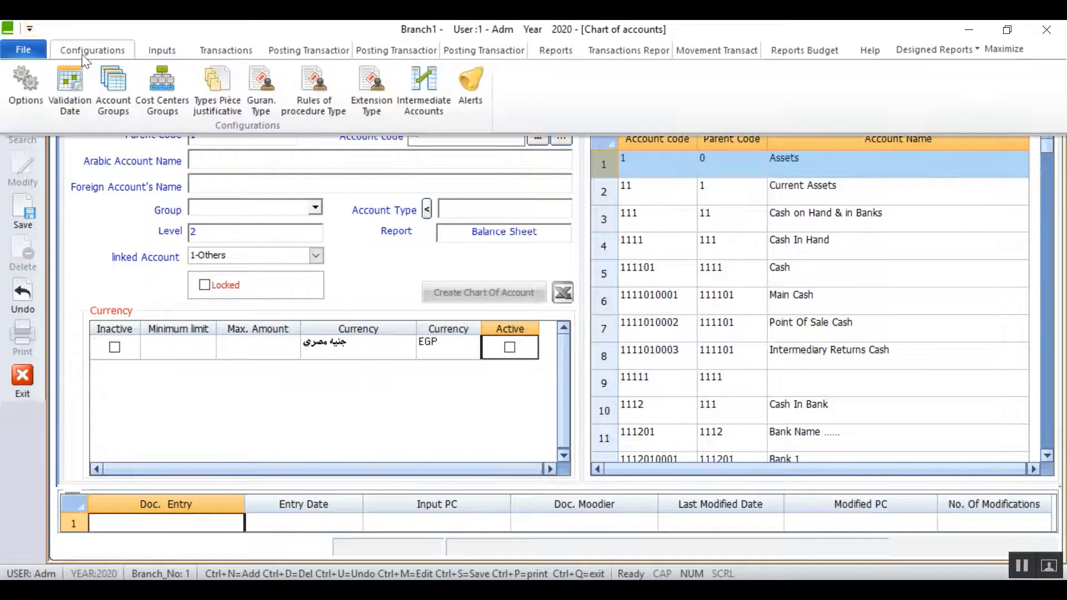
{"action": "left_click", "coordinate": [33, 89]}
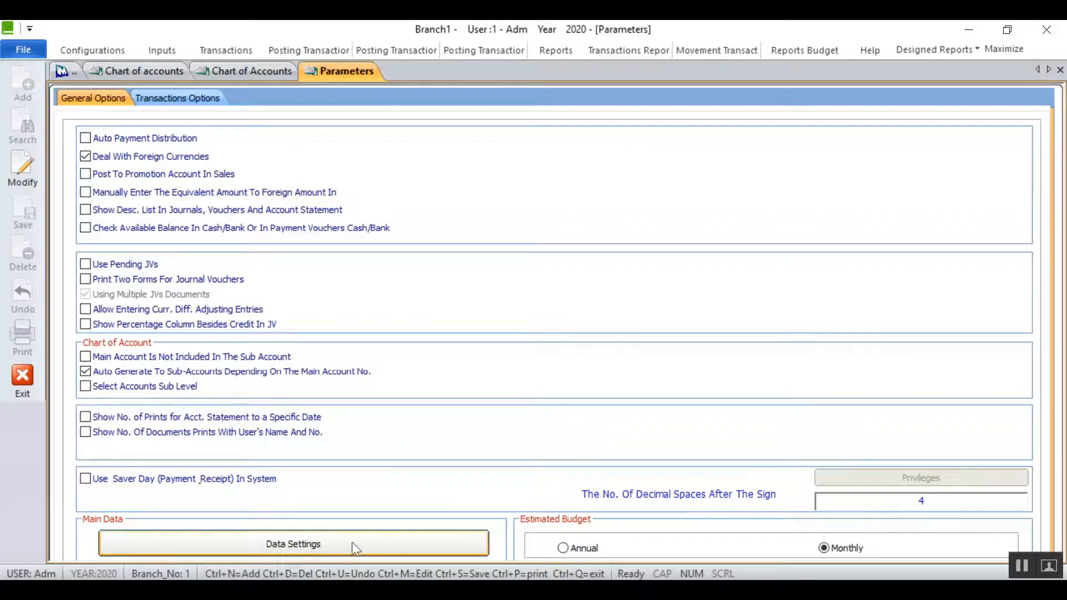
{"action": "left_click", "coordinate": [149, 74]}
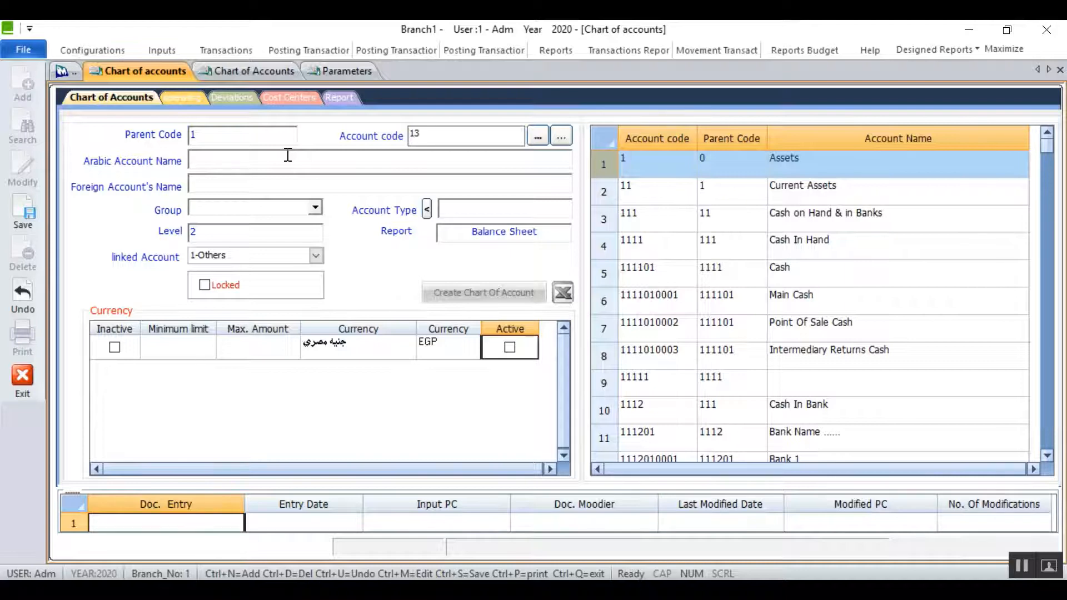
Step: Replace the new account's parent code with 0 so its account code is generated at the top level
{"action": "left_click", "coordinate": [460, 138]}
{"action": "double_click", "coordinate": [460, 138]}
{"action": "type", "text": "0"}
{"action": "key", "text": "BackSpace"}
{"action": "left_click", "coordinate": [230, 135]}
{"action": "key", "text": "BackSpace"}
{"action": "type", "text": "0"}
{"action": "key", "text": "Tab"}
{"action": "left_click", "coordinate": [246, 158]}
{"action": "left_click", "coordinate": [476, 139]}
Step: Check the Parameters screen again, and view the account group choices on the account form without selecting one
{"action": "left_click", "coordinate": [329, 71]}
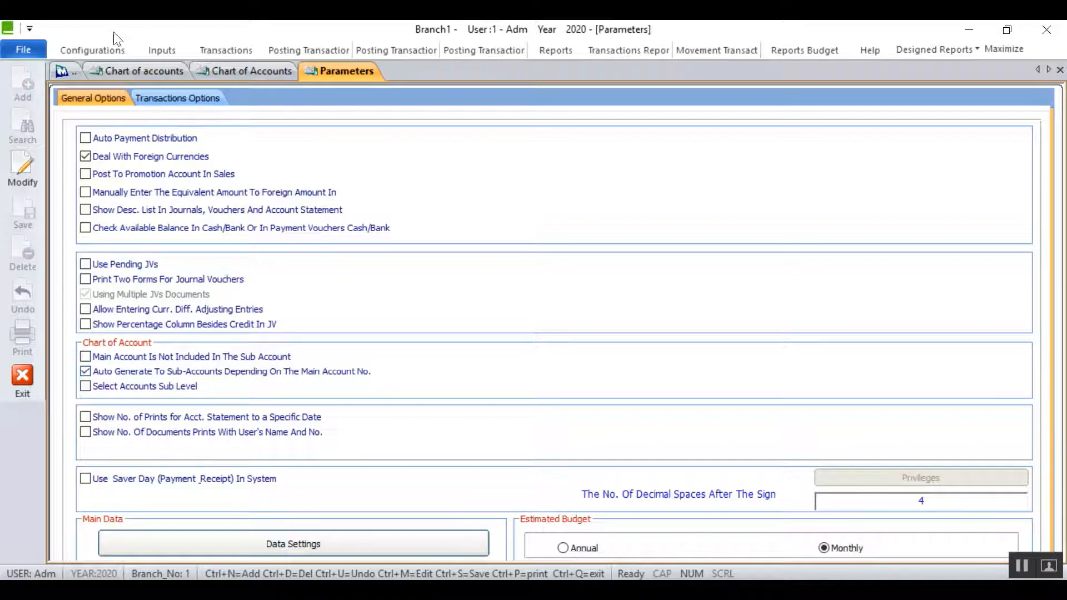
{"action": "left_click", "coordinate": [151, 69]}
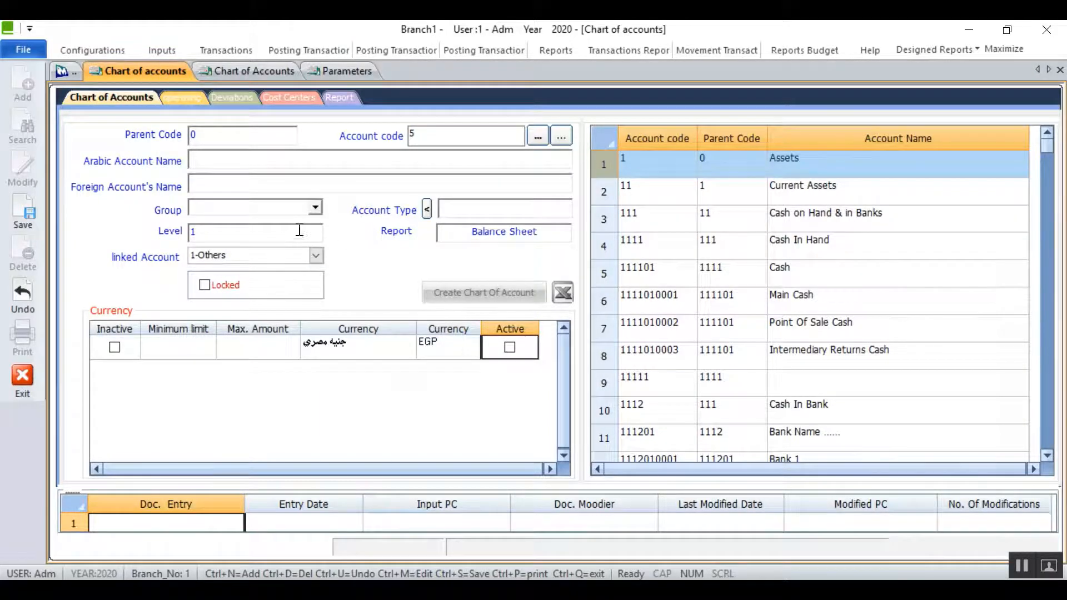
{"action": "left_click", "coordinate": [320, 207]}
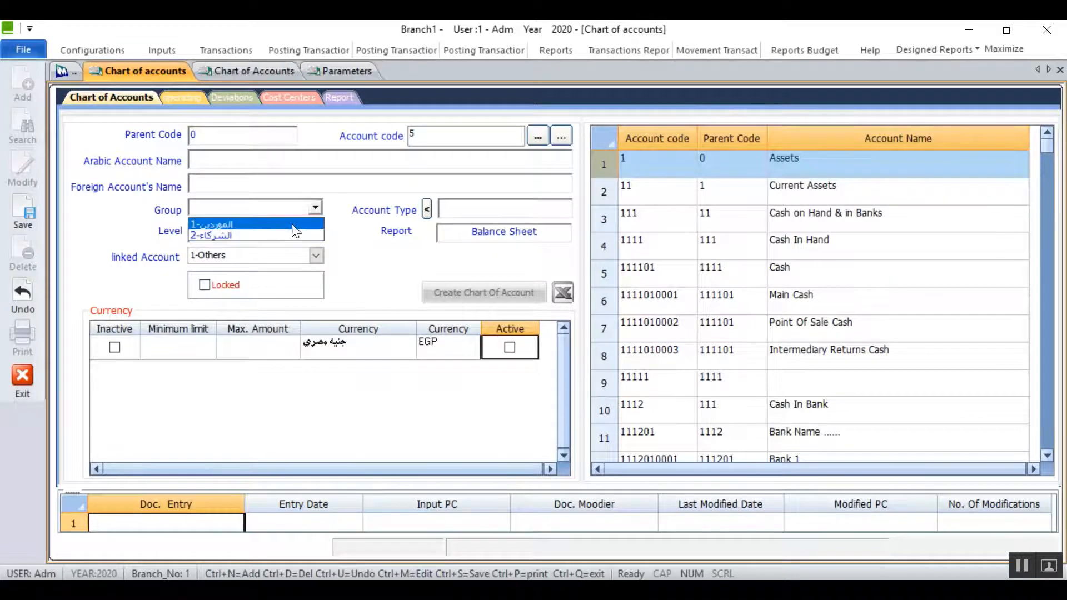
{"action": "left_click", "coordinate": [317, 209]}
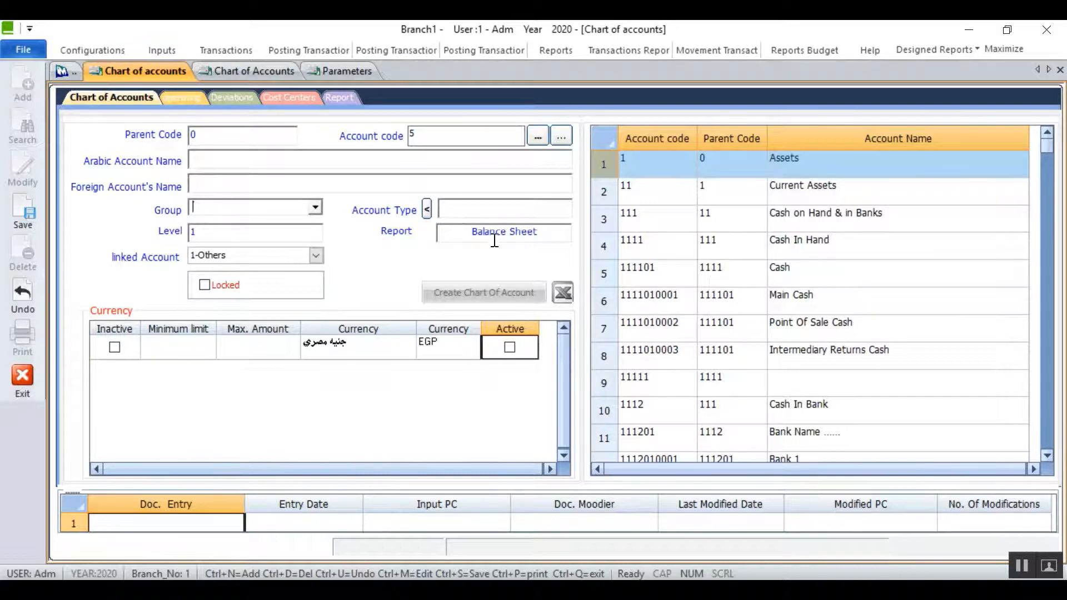
Step: Browse the Main and Sub account types and set the new account's type to 2, Sub
{"action": "left_click", "coordinate": [473, 209]}
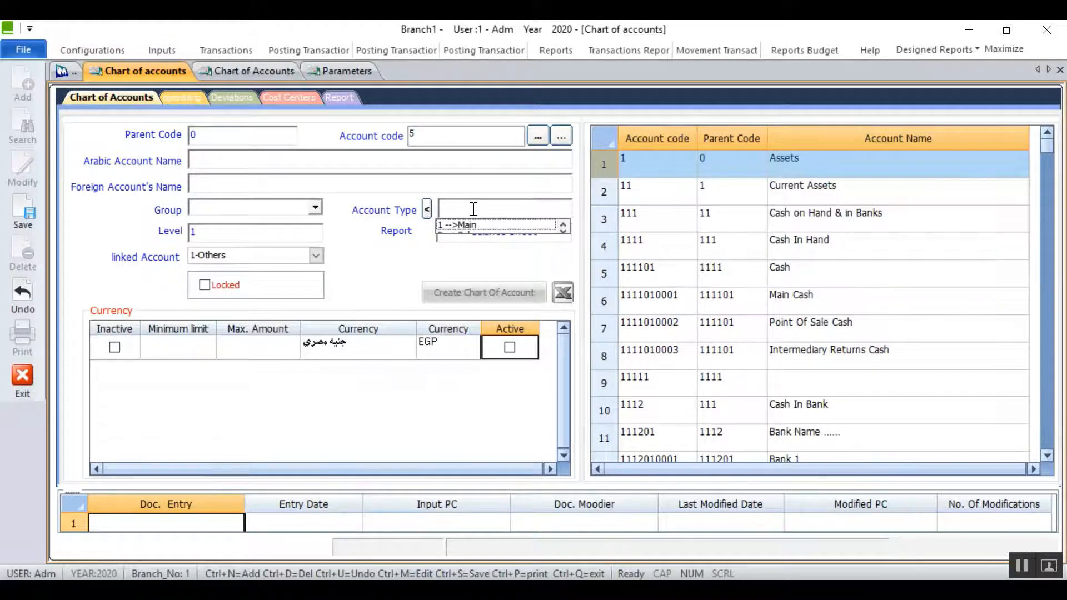
{"action": "left_click", "coordinate": [565, 233]}
{"action": "left_click", "coordinate": [563, 225]}
{"action": "left_click", "coordinate": [563, 232]}
{"action": "left_click", "coordinate": [308, 237]}
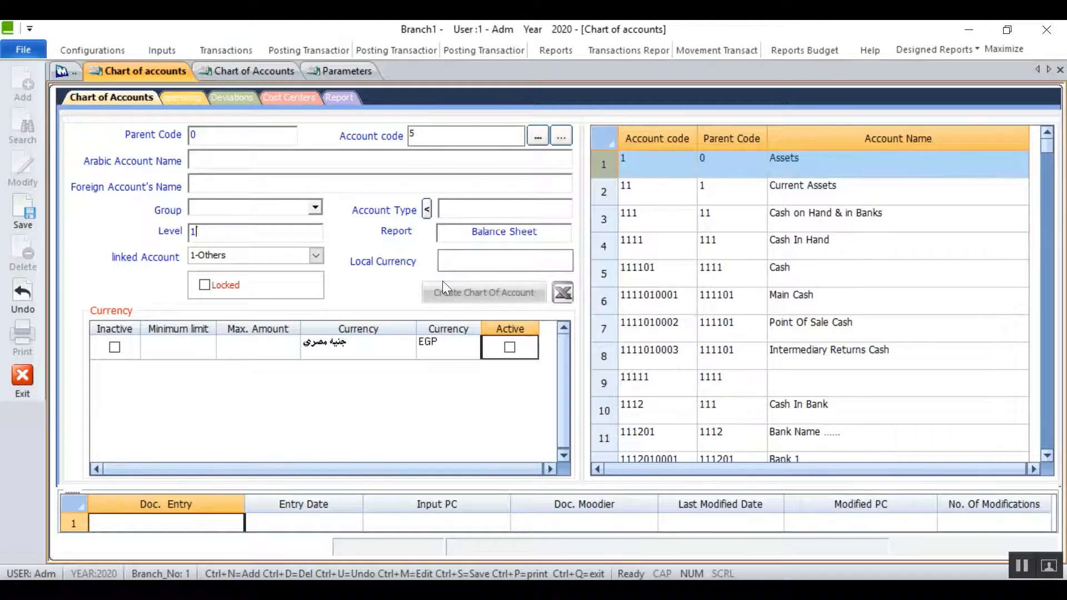
{"action": "left_click", "coordinate": [468, 211]}
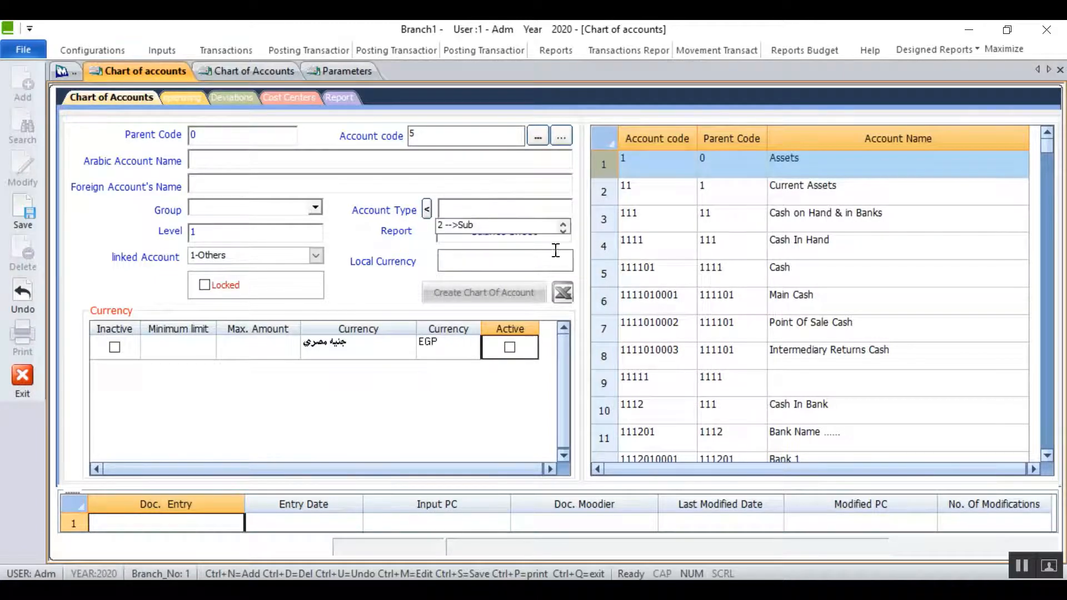
{"action": "left_click", "coordinate": [450, 224]}
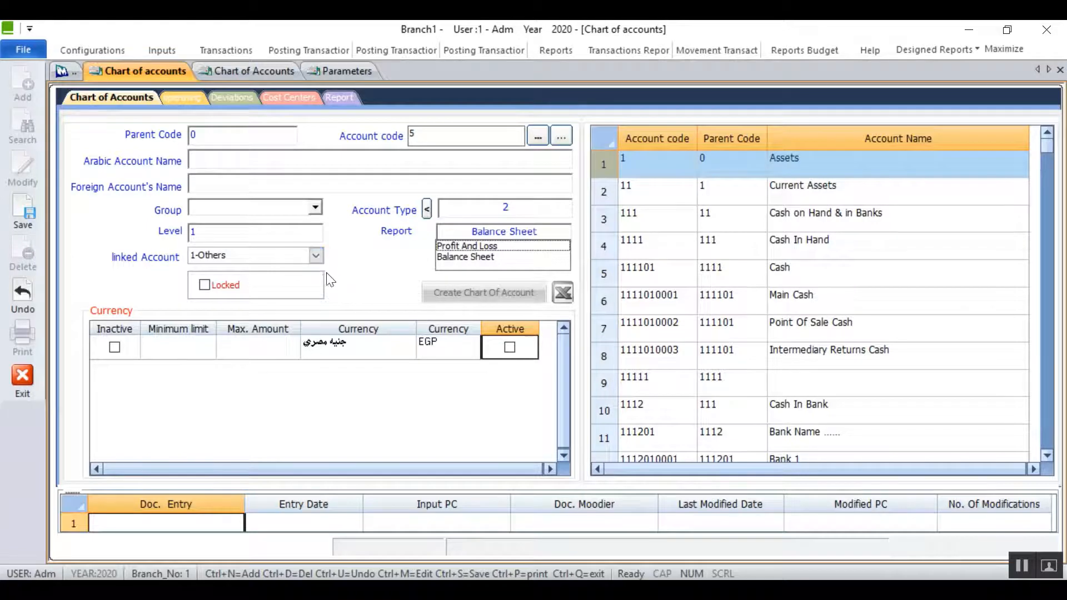
{"action": "left_click", "coordinate": [310, 240]}
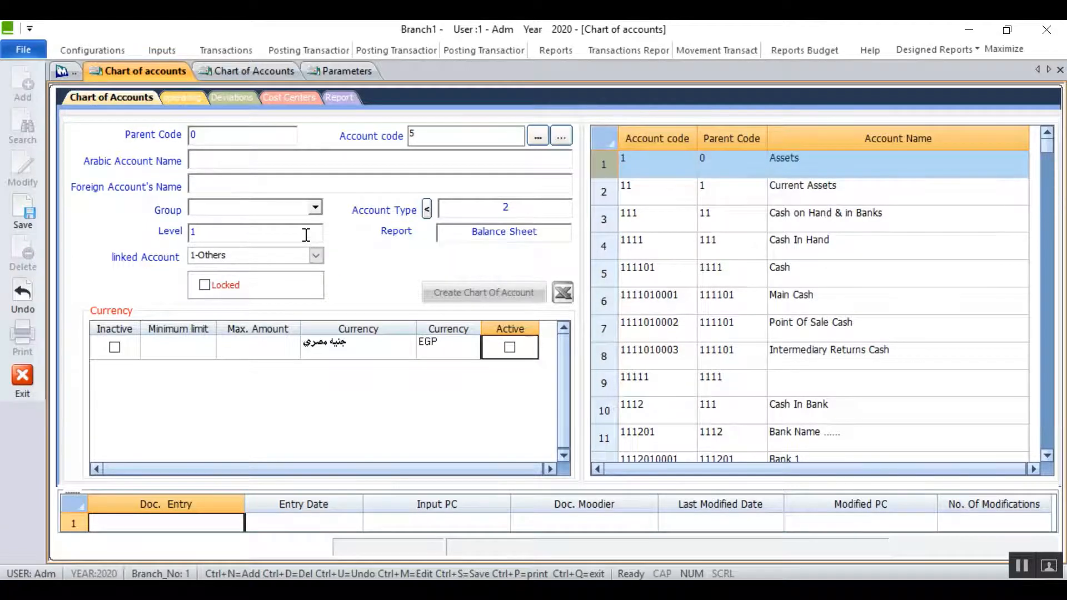
{"action": "double_click", "coordinate": [308, 235]}
{"action": "left_click", "coordinate": [504, 207]}
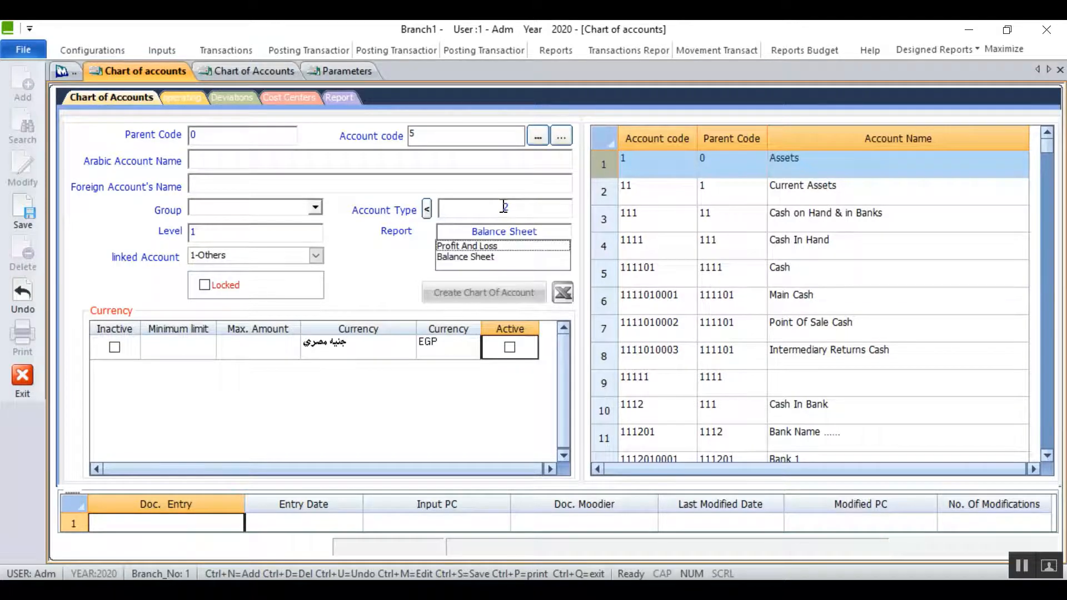
{"action": "left_click", "coordinate": [524, 209]}
{"action": "left_click", "coordinate": [525, 209]}
{"action": "left_click", "coordinate": [525, 209]}
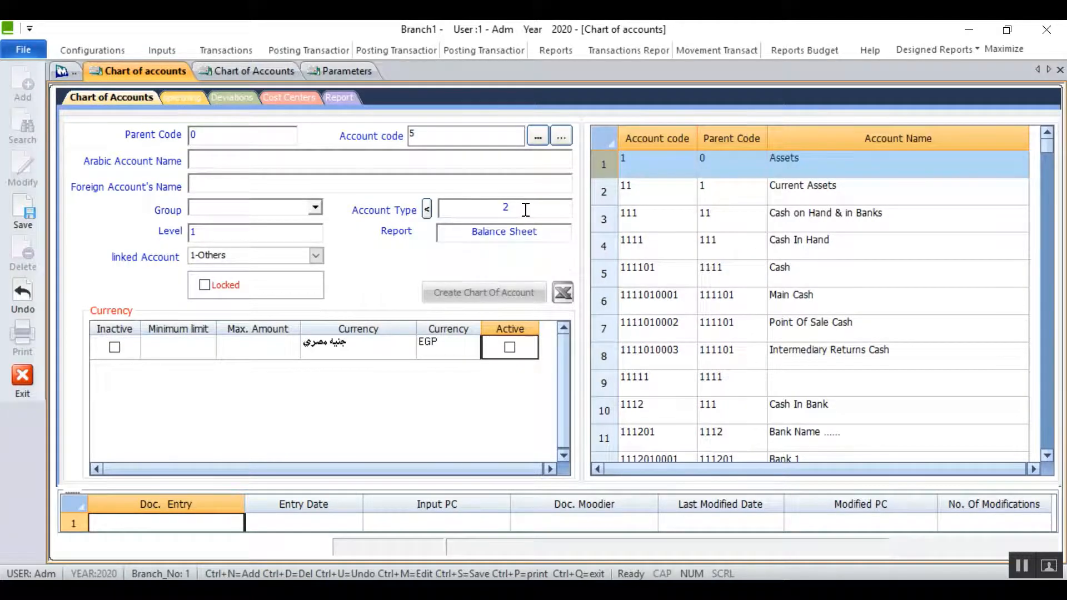
{"action": "left_click", "coordinate": [525, 209]}
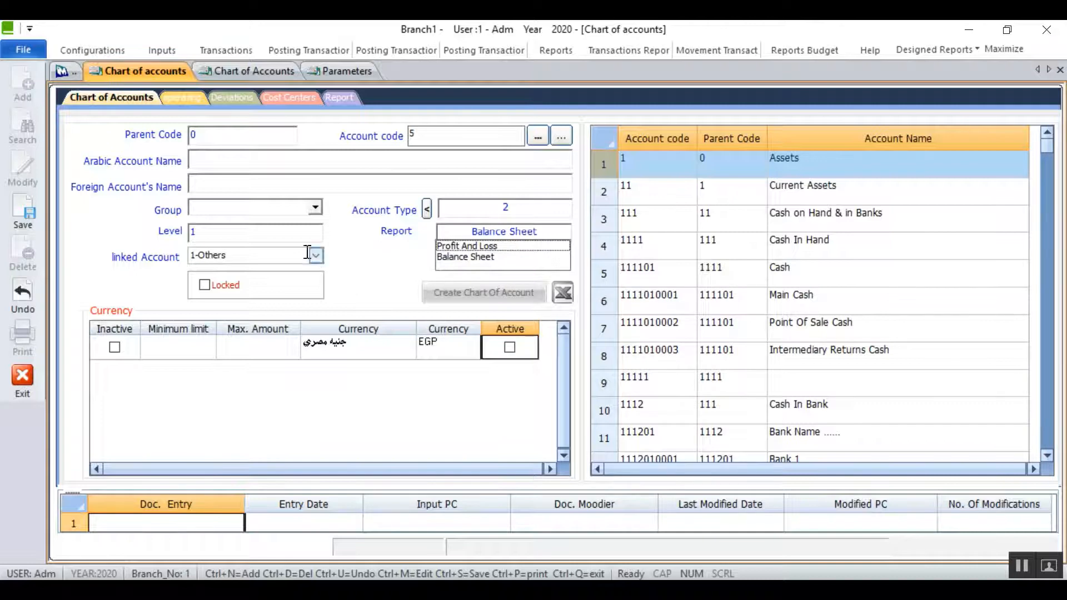
{"action": "left_click", "coordinate": [303, 229]}
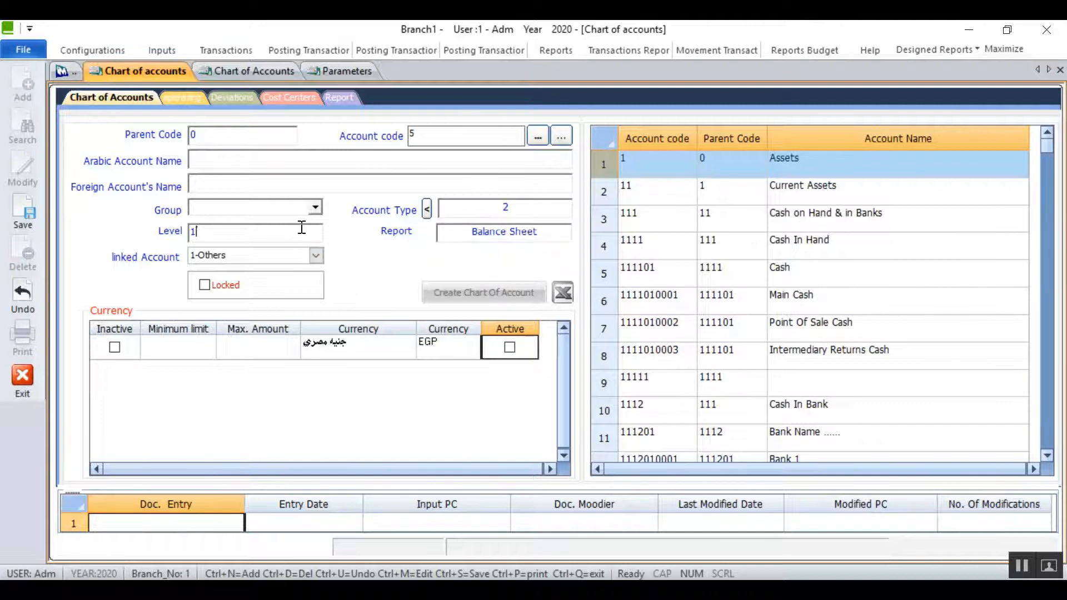
Step: Set the account's report to Profit And Loss, and choose 1-Others as the linked account
{"action": "left_click", "coordinate": [513, 233]}
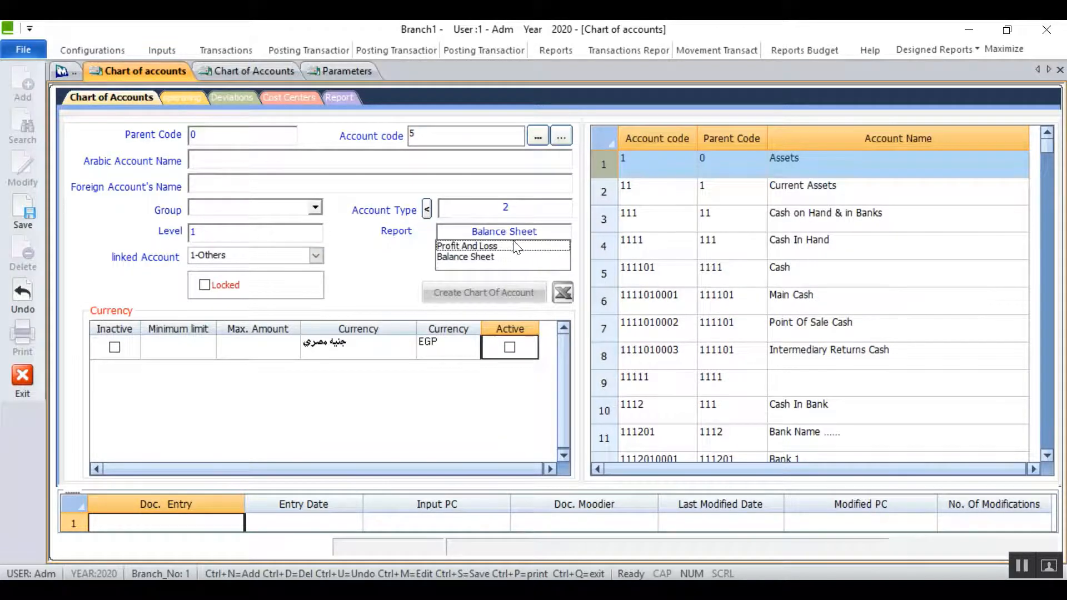
{"action": "left_click", "coordinate": [459, 250]}
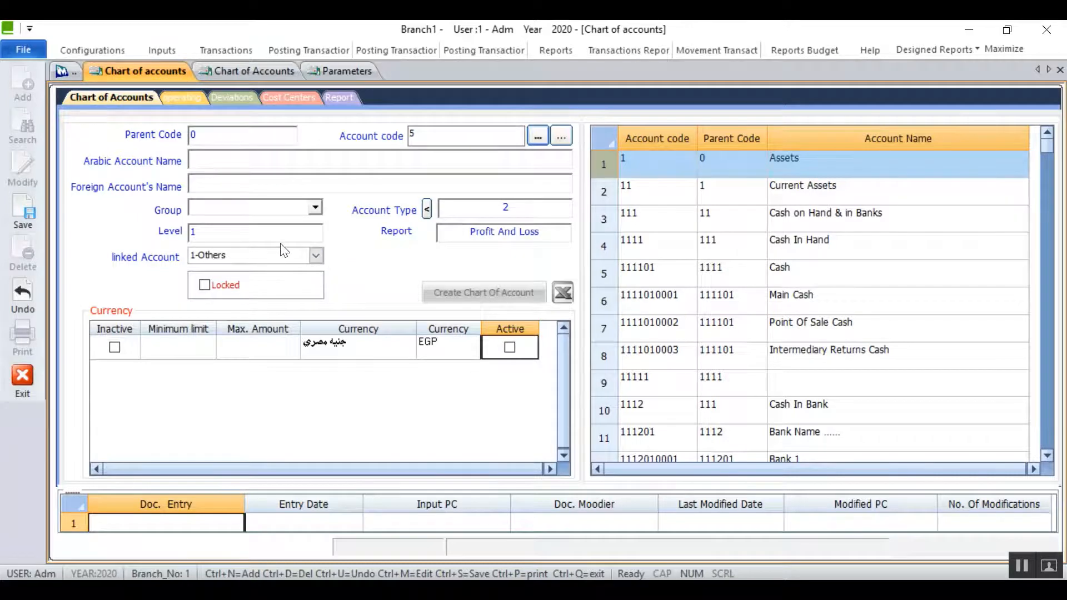
{"action": "left_click", "coordinate": [315, 257]}
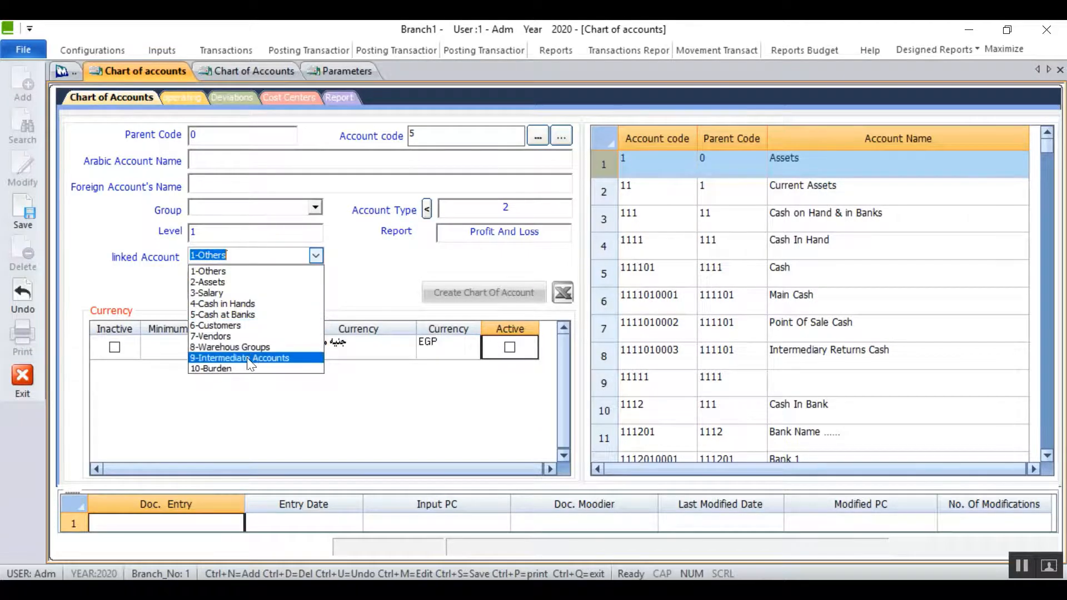
{"action": "left_click", "coordinate": [257, 277]}
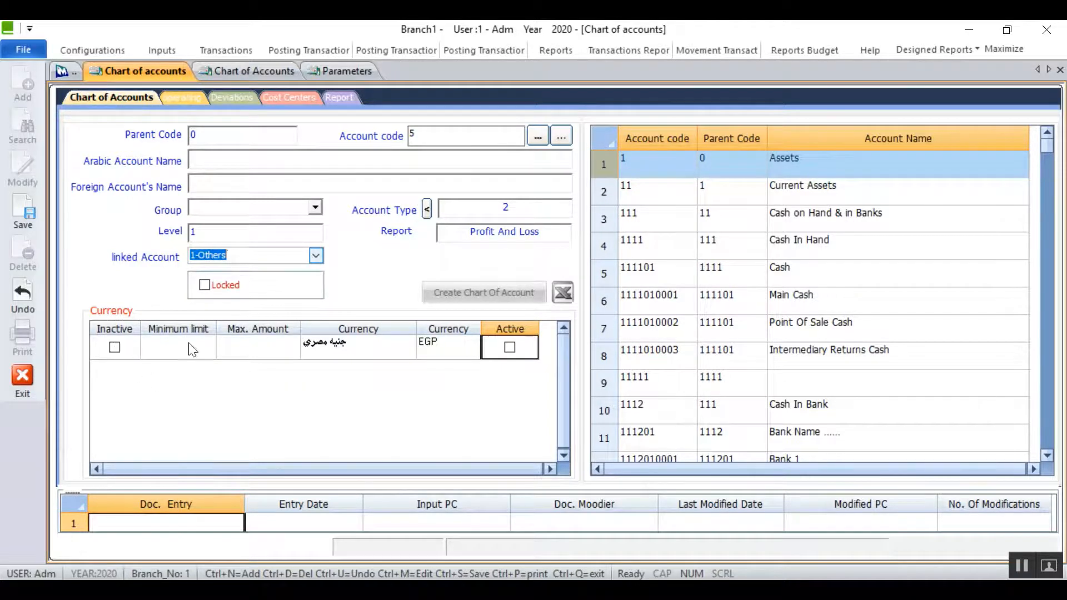
Step: Try marking the EGP currency row as Active and Inactive, and clear both marks
{"action": "left_click", "coordinate": [510, 354]}
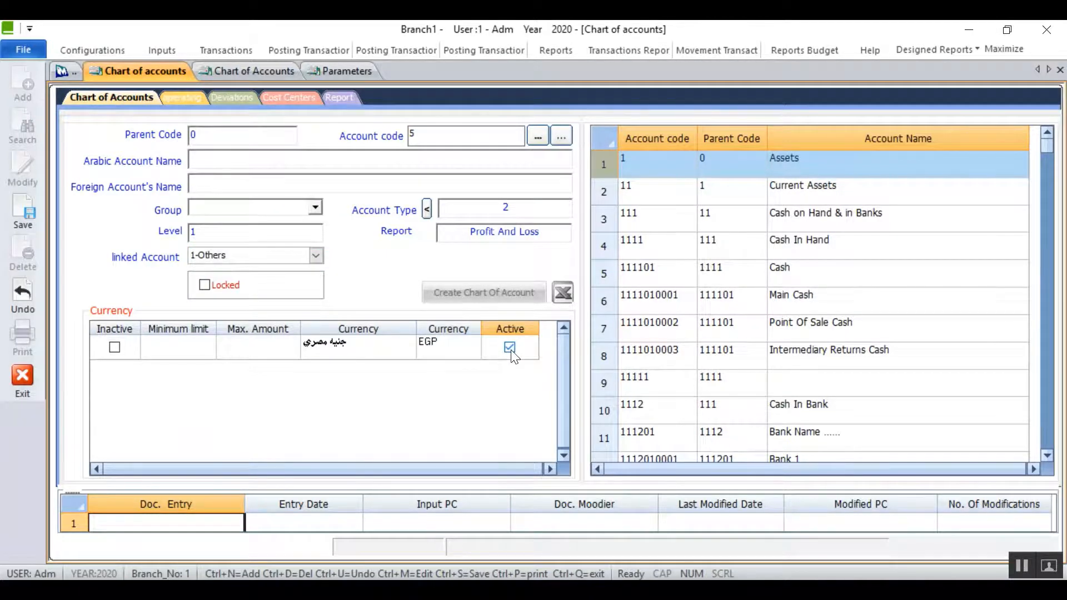
{"action": "left_click", "coordinate": [510, 351]}
{"action": "left_click", "coordinate": [510, 353]}
{"action": "left_click", "coordinate": [115, 347]}
{"action": "left_click", "coordinate": [114, 350]}
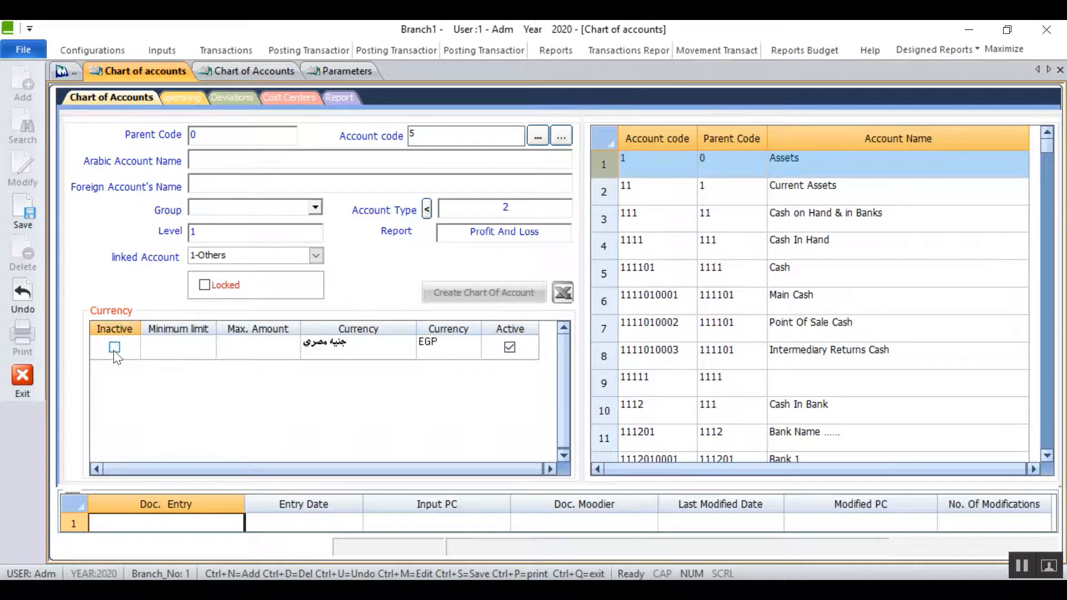
{"action": "left_click", "coordinate": [510, 343]}
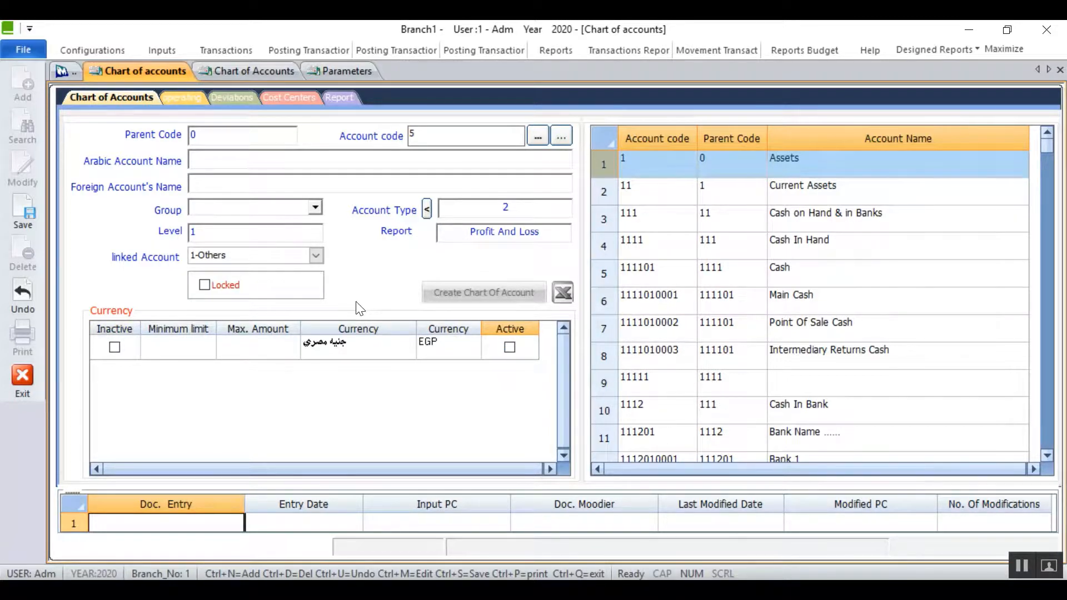
Step: Mark the EGP currency as Active, try a minimum limit of 5000, and clear the limit
{"action": "left_click", "coordinate": [166, 346]}
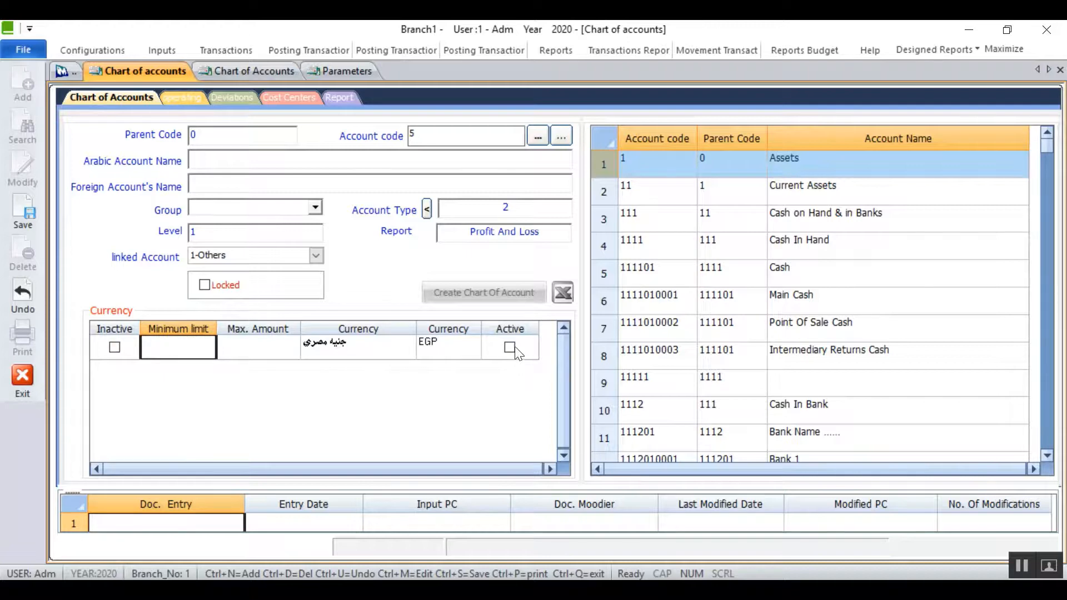
{"action": "left_click", "coordinate": [509, 348]}
{"action": "left_click", "coordinate": [165, 351]}
{"action": "left_click", "coordinate": [165, 350]}
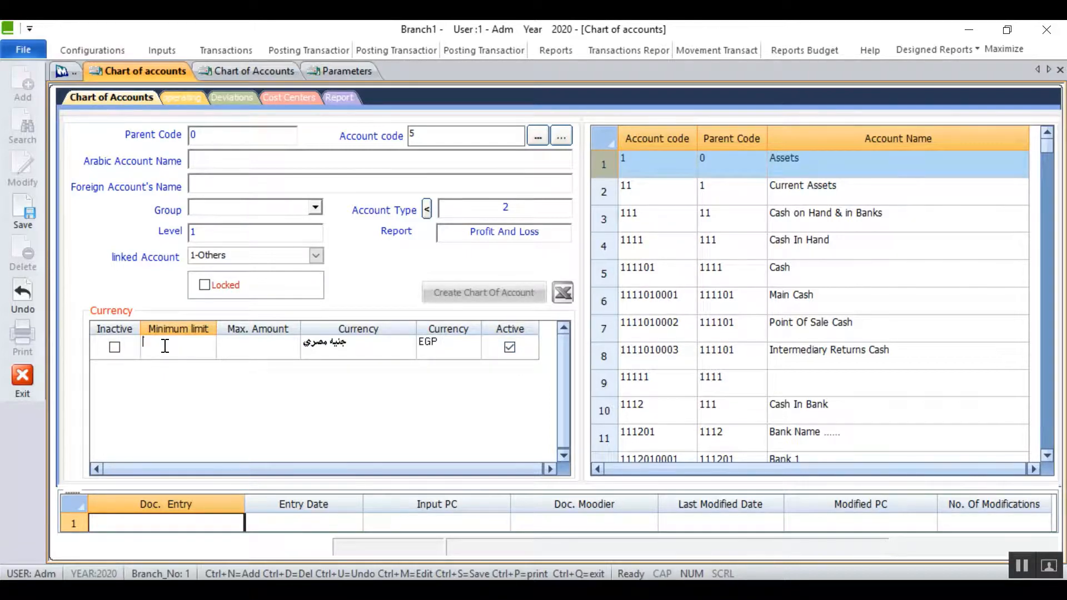
{"action": "type", "text": "5000"}
{"action": "key", "text": "BackSpace"}
{"action": "key", "text": "BackSpace"}
{"action": "key", "text": "BackSpace"}
{"action": "key", "text": "BackSpace"}
{"action": "left_click", "coordinate": [252, 350]}
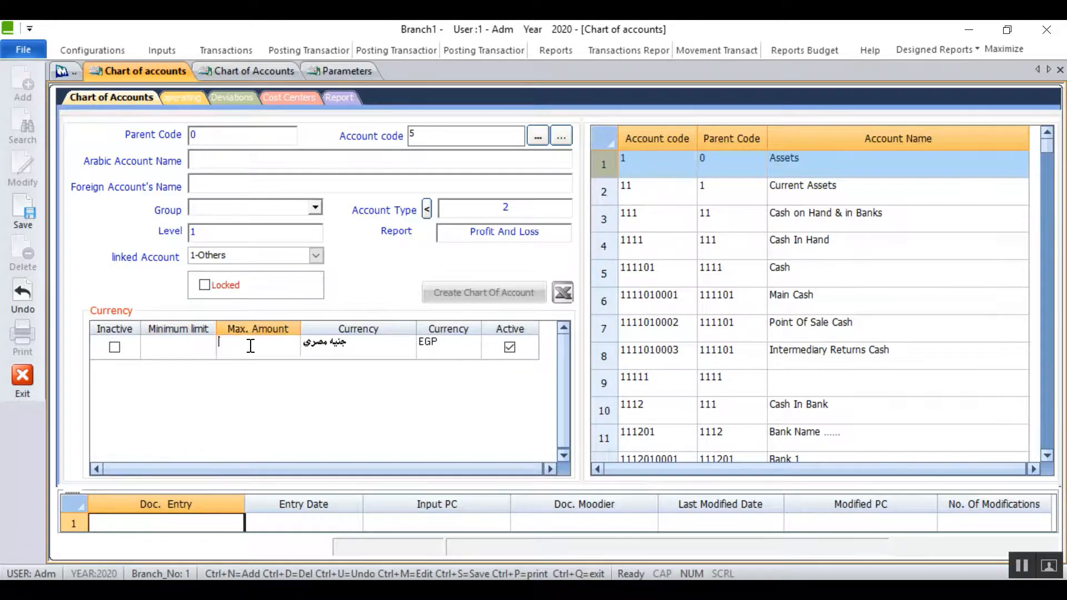
{"action": "left_click", "coordinate": [183, 349]}
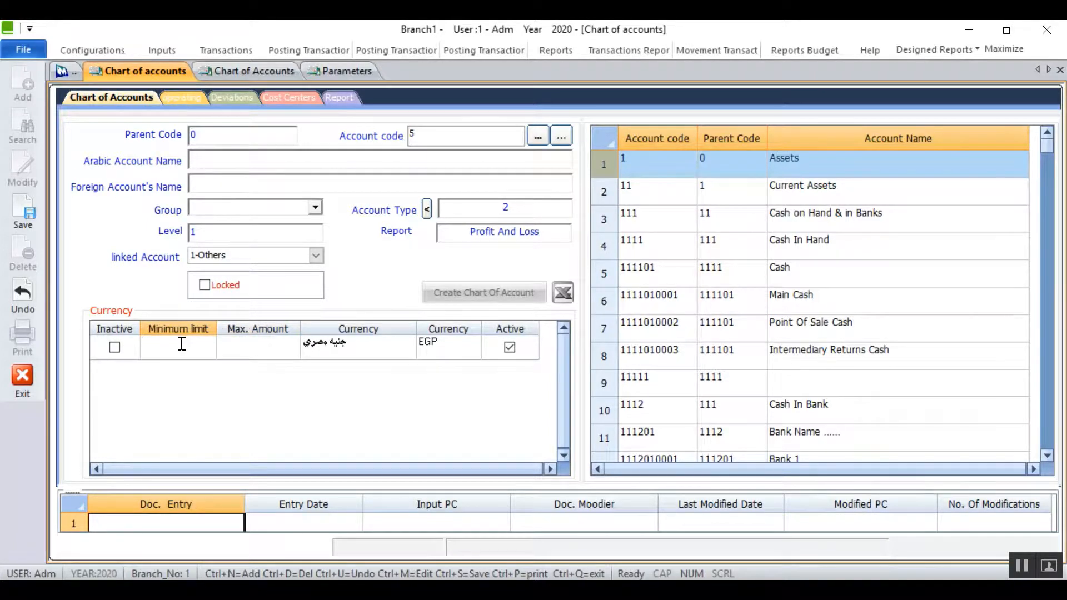
Step: Examine the EGP row's minimum limit and maximum amount fields, and exit the new account's entry form
{"action": "left_click", "coordinate": [245, 351]}
{"action": "left_click", "coordinate": [179, 344]}
{"action": "left_click", "coordinate": [251, 345]}
{"action": "left_click", "coordinate": [182, 348]}
{"action": "left_click", "coordinate": [253, 348]}
{"action": "left_click", "coordinate": [178, 349]}
{"action": "left_click", "coordinate": [33, 384]}
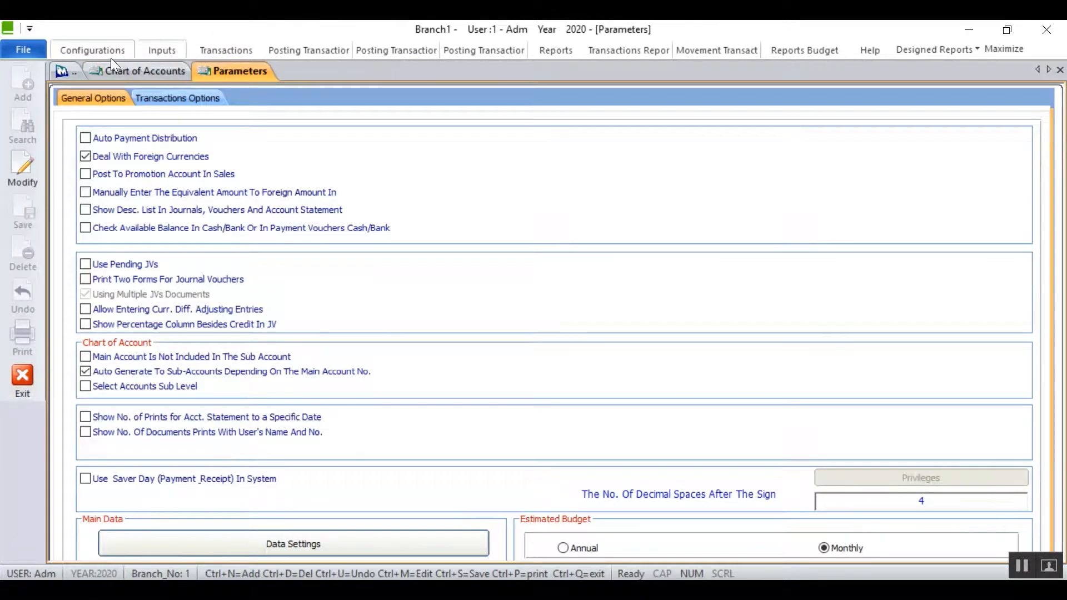
Step: Open the Cost Centers input screen and start a new cost center record
{"action": "left_click", "coordinate": [161, 50]}
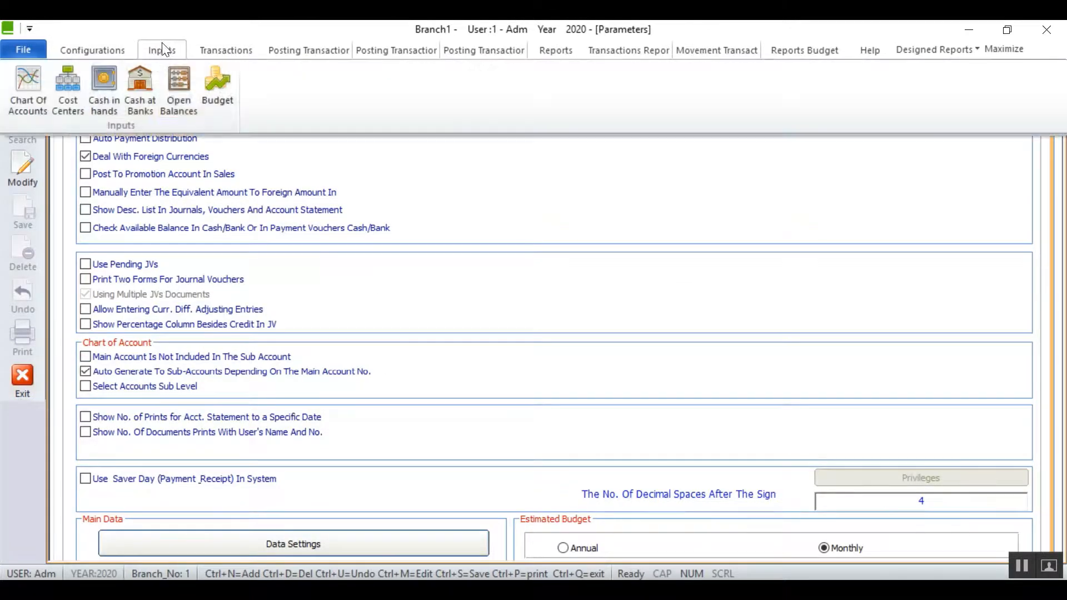
{"action": "left_click", "coordinate": [68, 92]}
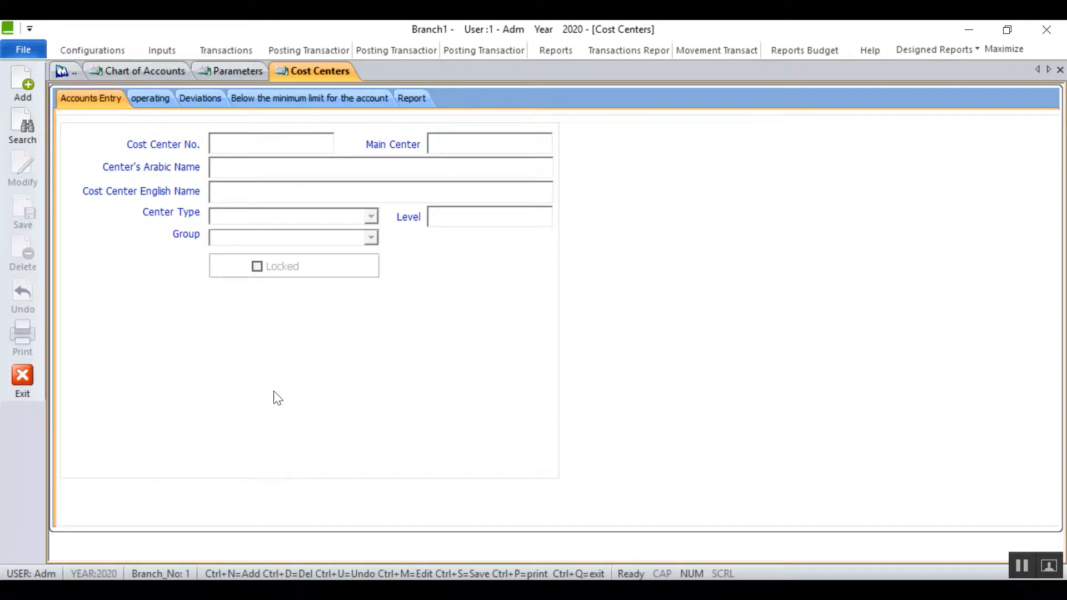
{"action": "left_click", "coordinate": [18, 81]}
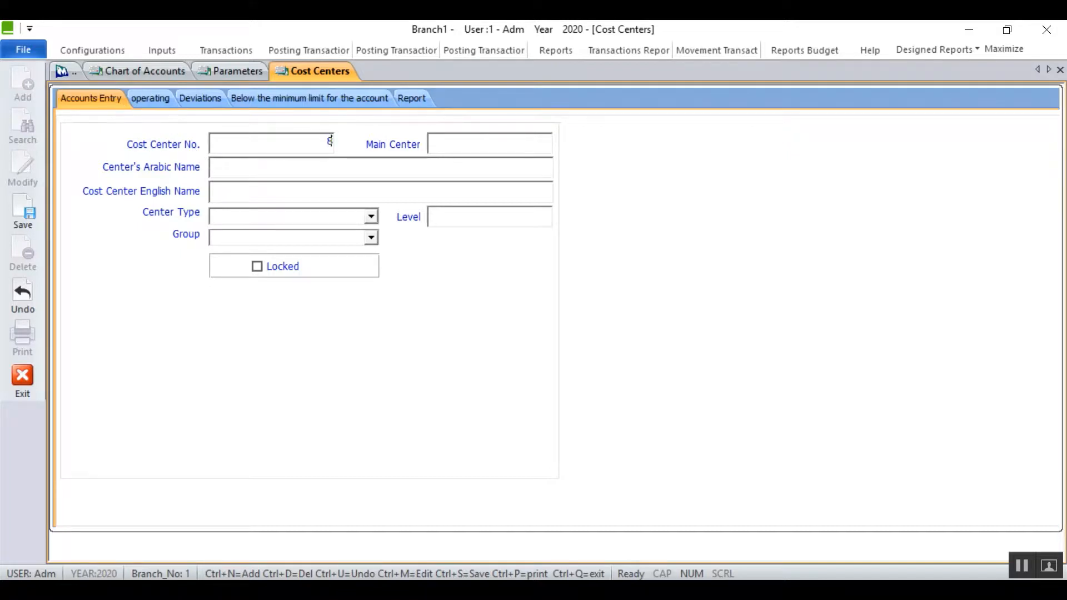
Step: Look through the cost center's operating, deviations, below-minimum-limit and report pages, and return to its accounts entry page
{"action": "left_click", "coordinate": [151, 100]}
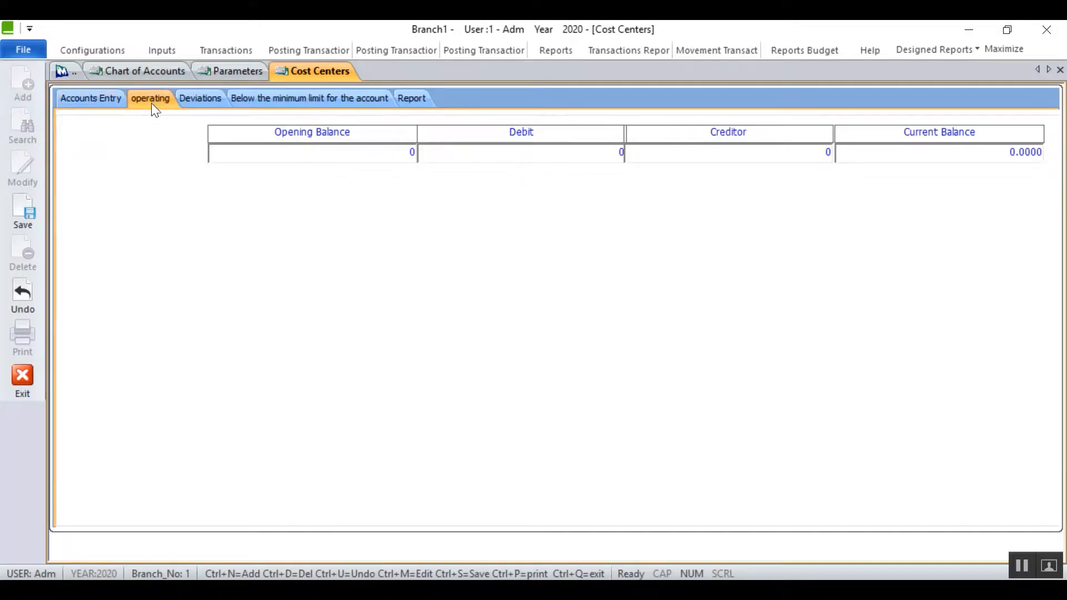
{"action": "left_click", "coordinate": [94, 106]}
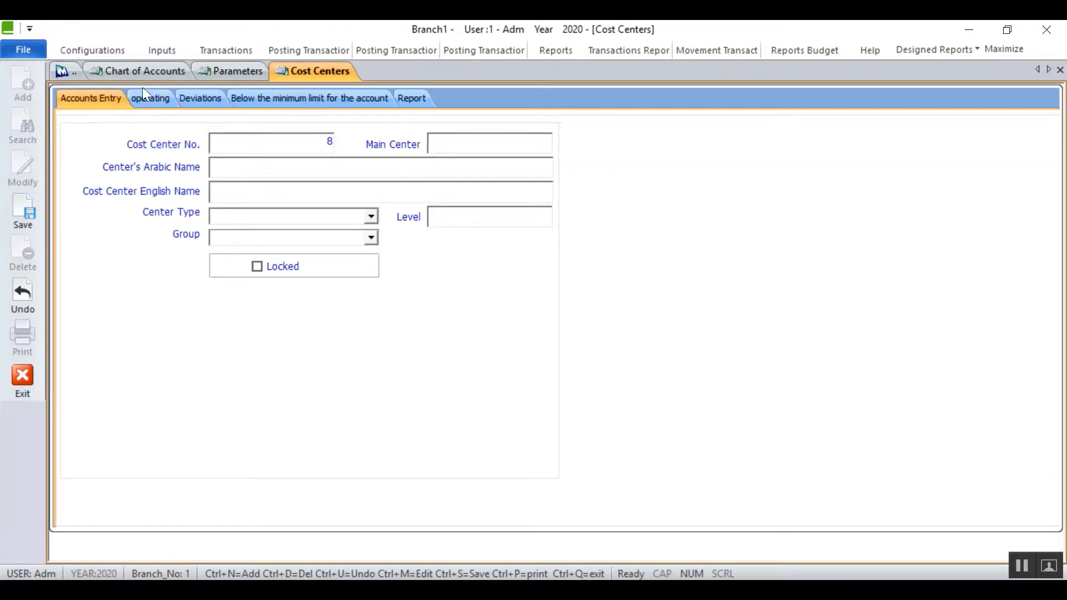
{"action": "left_click", "coordinate": [159, 104]}
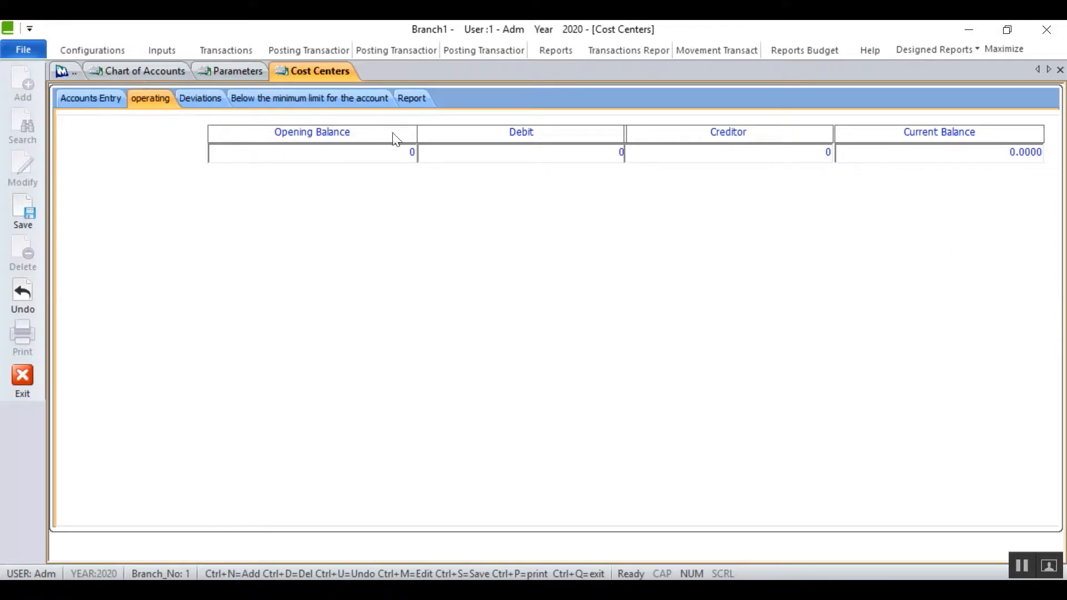
{"action": "left_click", "coordinate": [203, 104]}
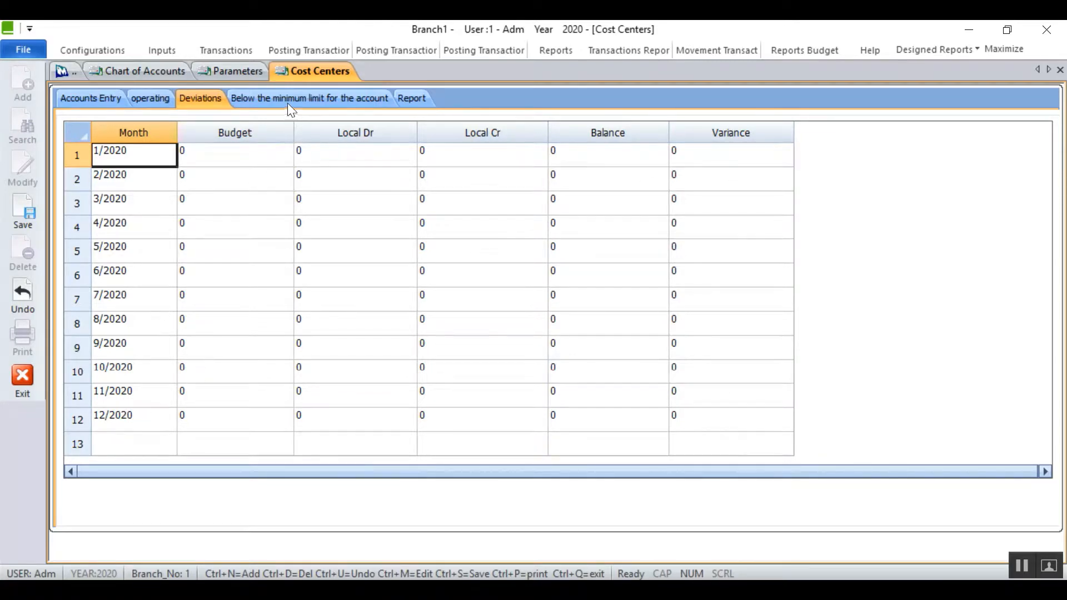
{"action": "left_click", "coordinate": [329, 102]}
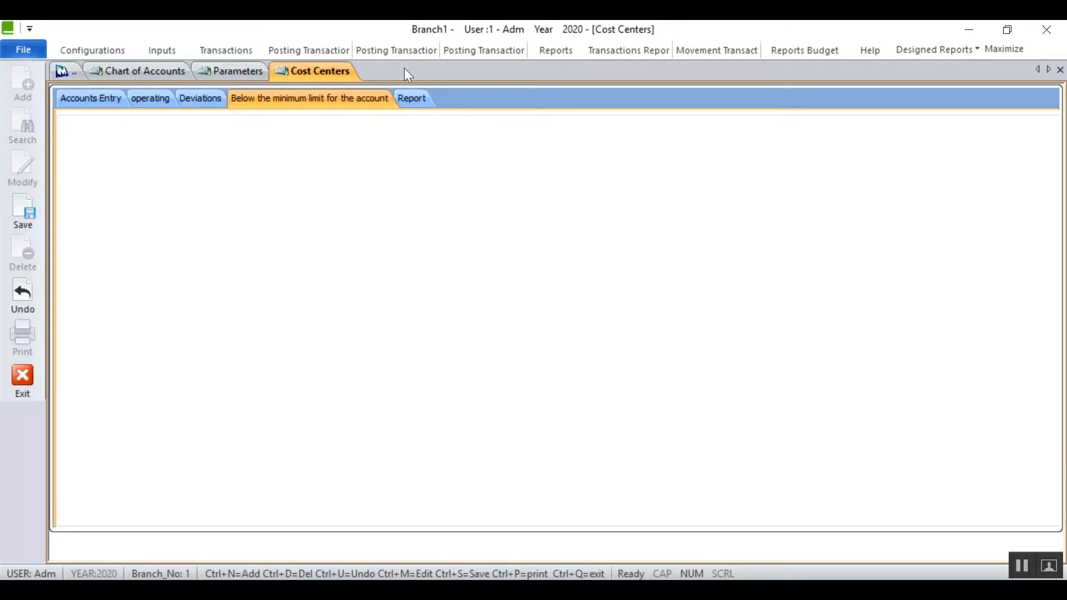
{"action": "left_click", "coordinate": [402, 104]}
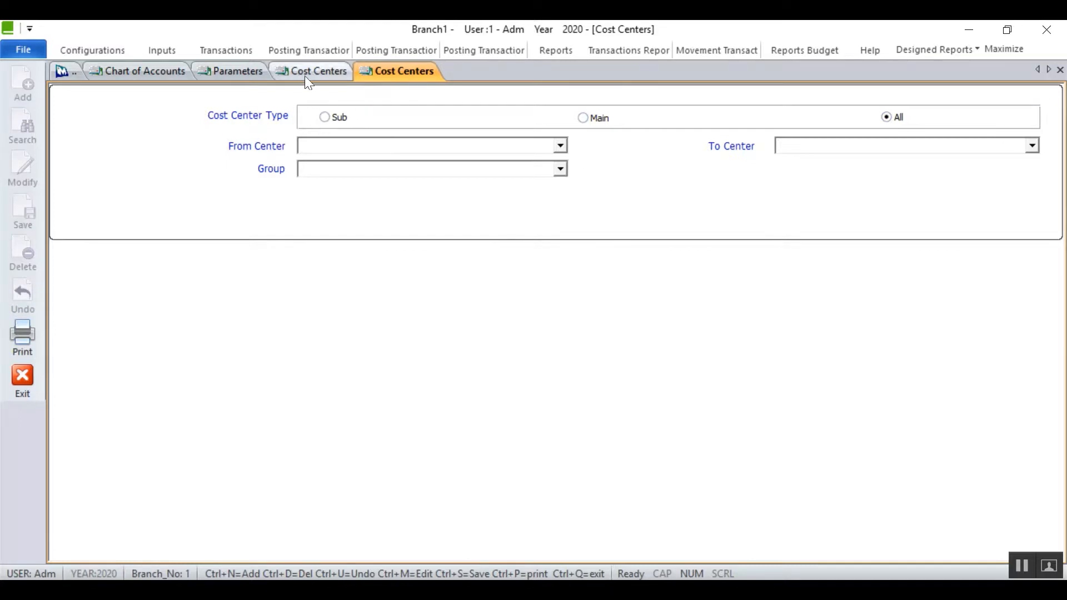
{"action": "left_click", "coordinate": [344, 72]}
{"action": "left_click", "coordinate": [96, 102]}
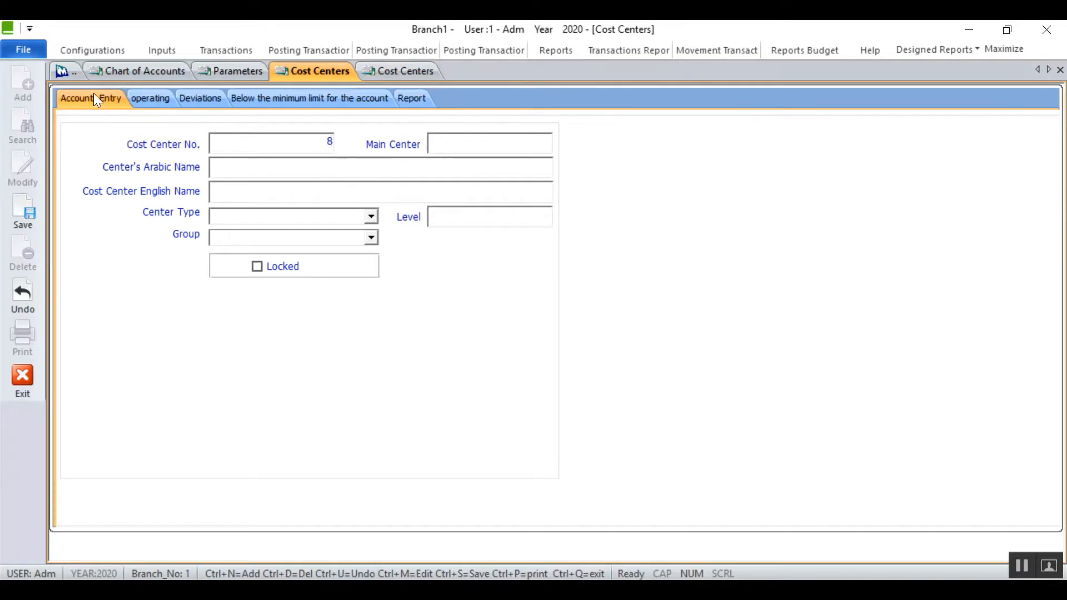
Step: Clear the new cost center's number and discard the unsaved record
{"action": "key", "text": "BackSpace"}
{"action": "left_click", "coordinate": [474, 143]}
{"action": "left_click", "coordinate": [22, 298]}
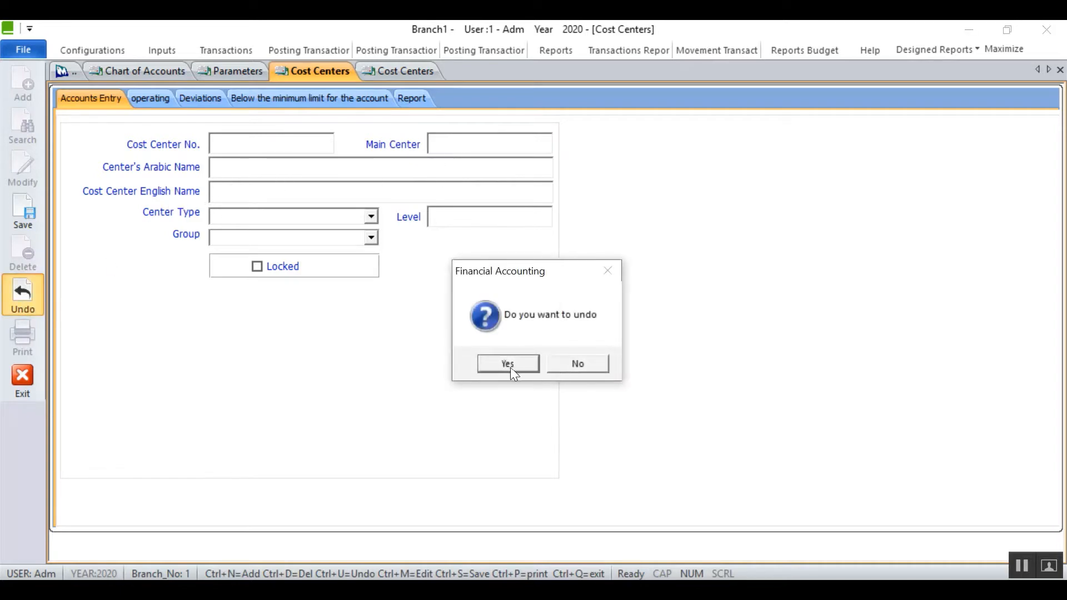
{"action": "left_click", "coordinate": [525, 364]}
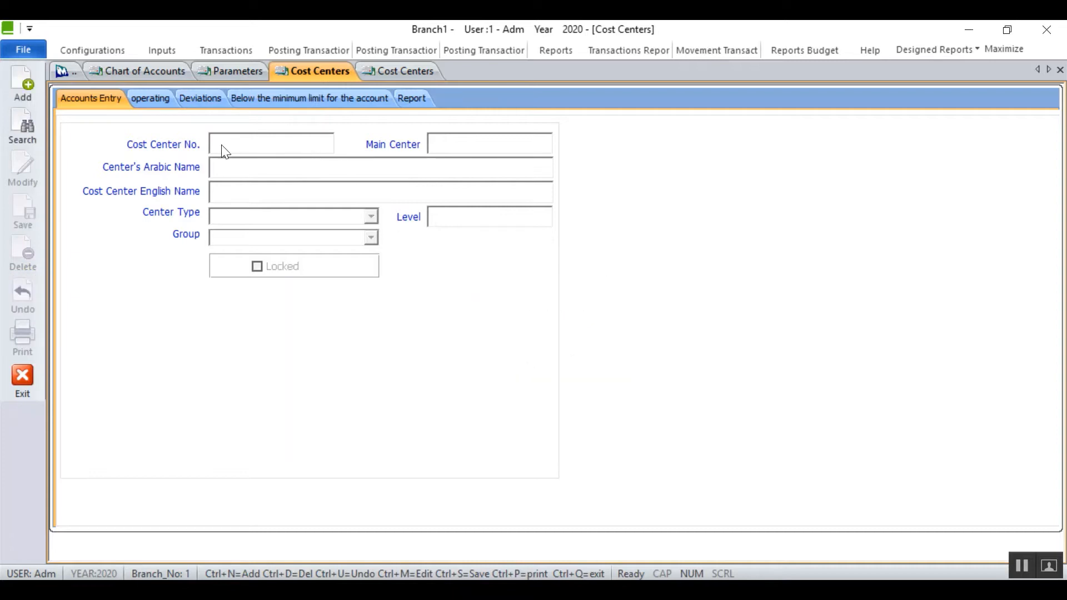
Step: Retrieve the Default Center record, open it for modification, and view its available group options
{"action": "left_click", "coordinate": [18, 130]}
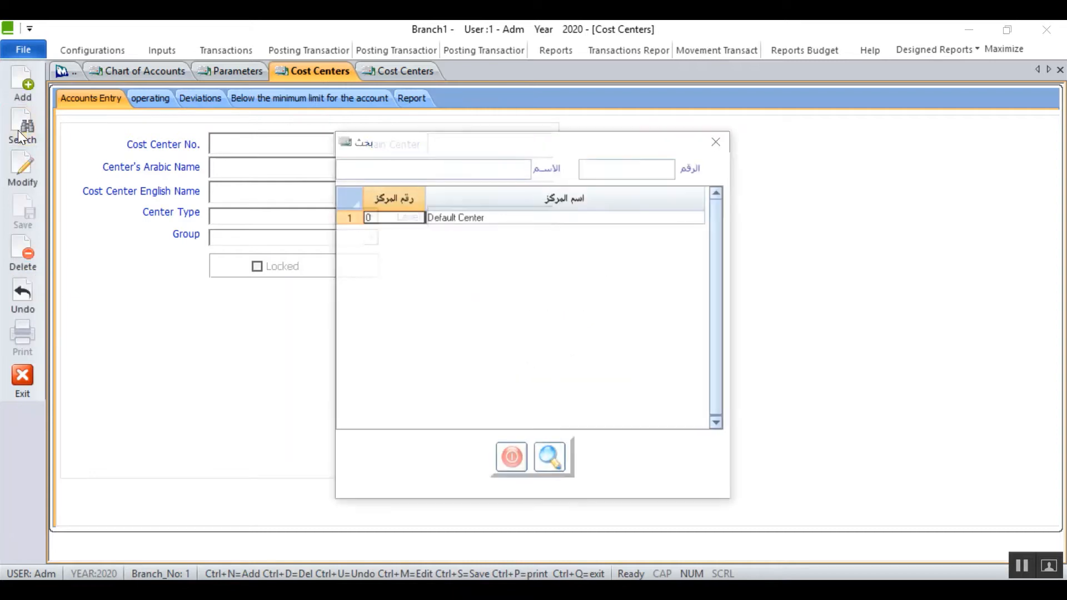
{"action": "double_click", "coordinate": [436, 221]}
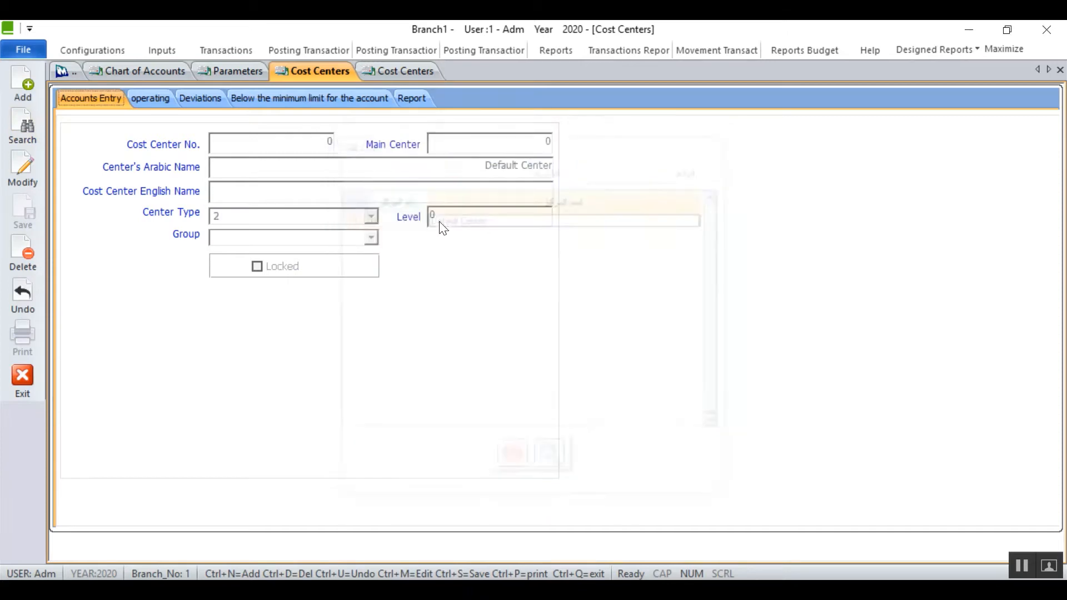
{"action": "left_click", "coordinate": [17, 166]}
{"action": "left_click", "coordinate": [309, 194]}
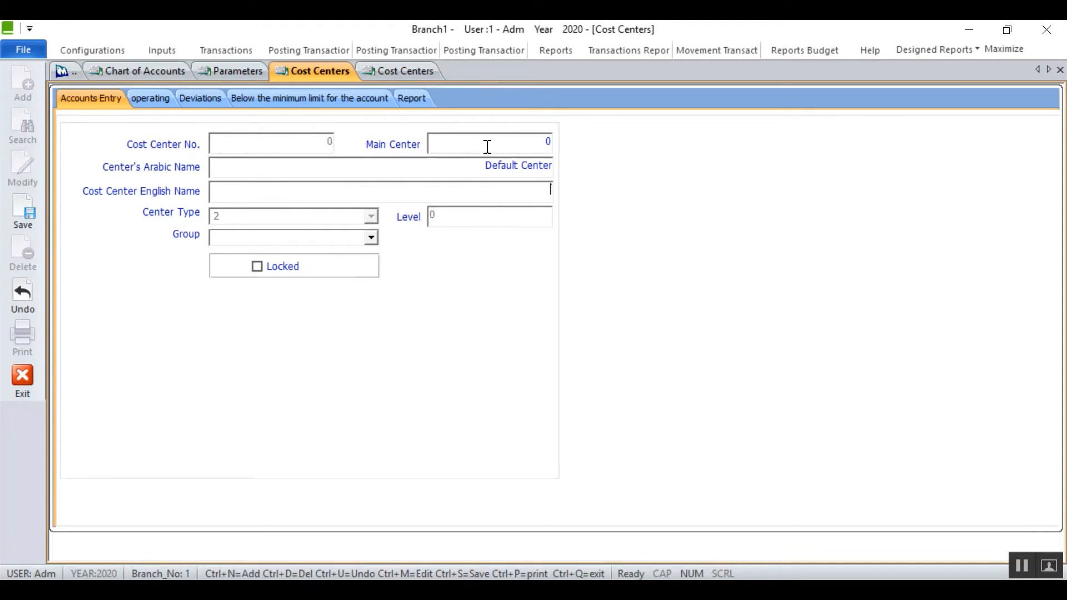
{"action": "left_click", "coordinate": [371, 238]}
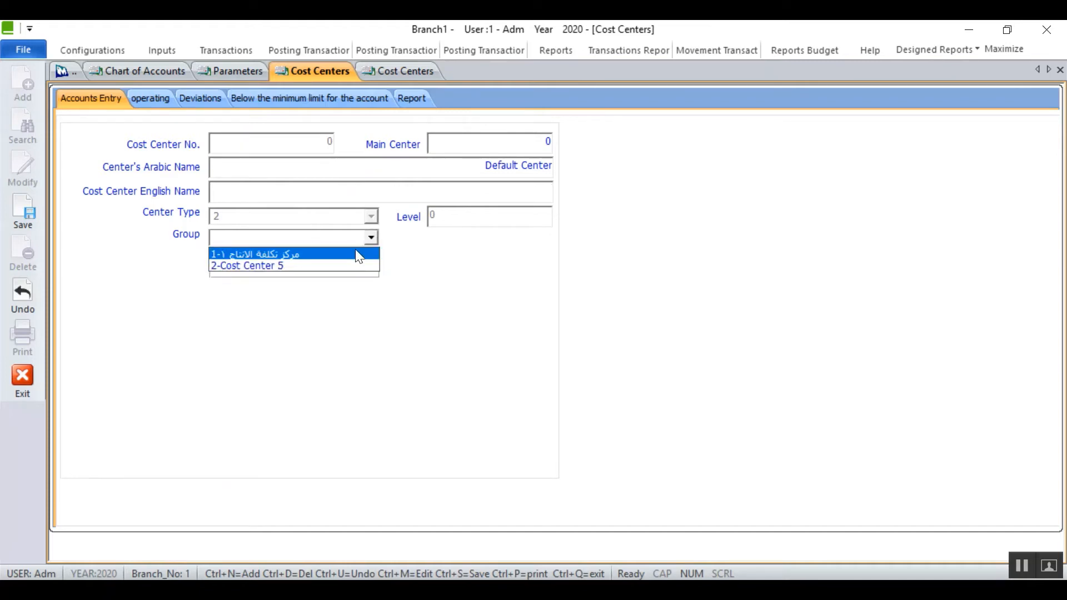
{"action": "left_click", "coordinate": [375, 236]}
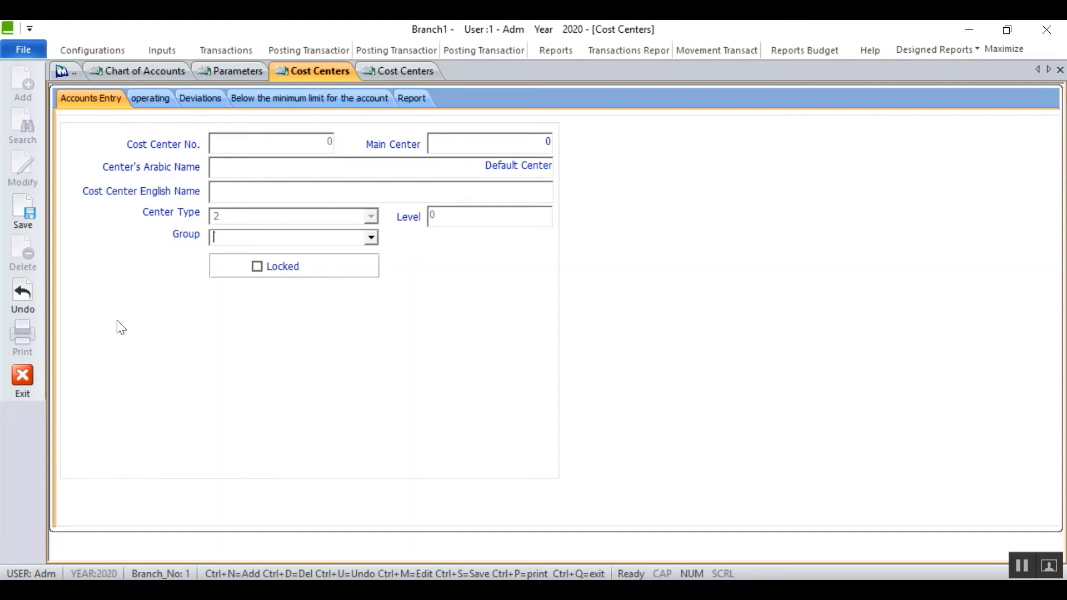
Step: Exit the Default Center record without saving, and close the Cost Centers report, Parameters and Chart of Accounts windows
{"action": "left_click", "coordinate": [27, 377]}
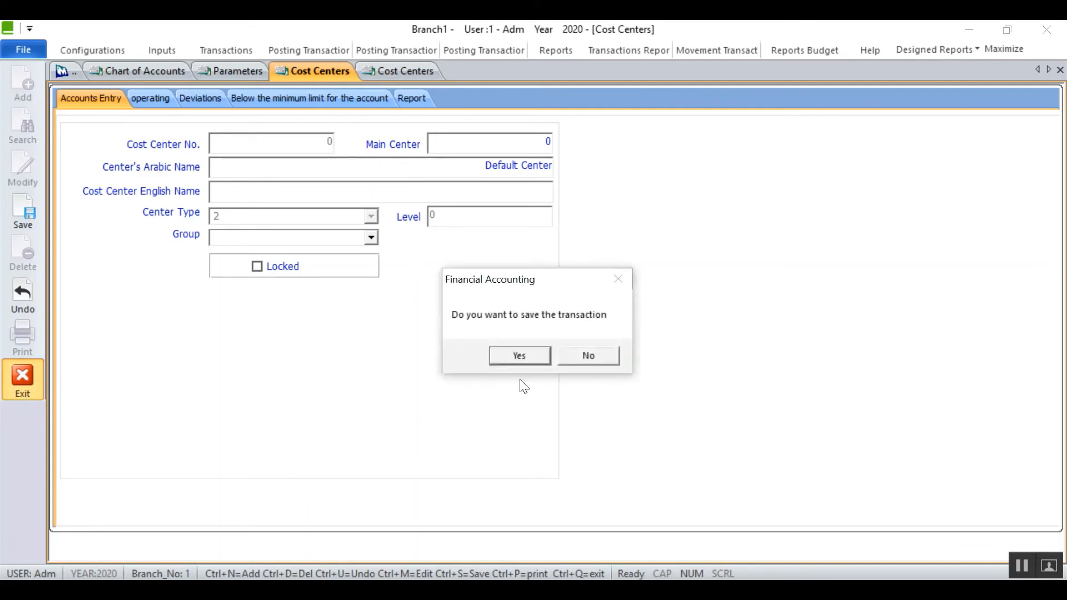
{"action": "left_click", "coordinate": [582, 356]}
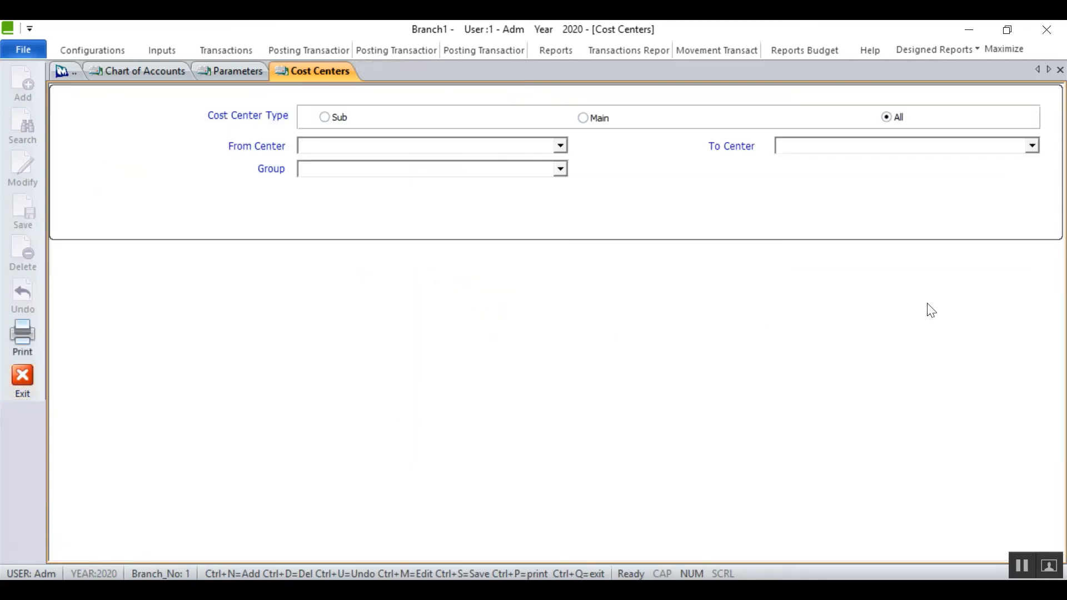
{"action": "left_click", "coordinate": [1060, 69]}
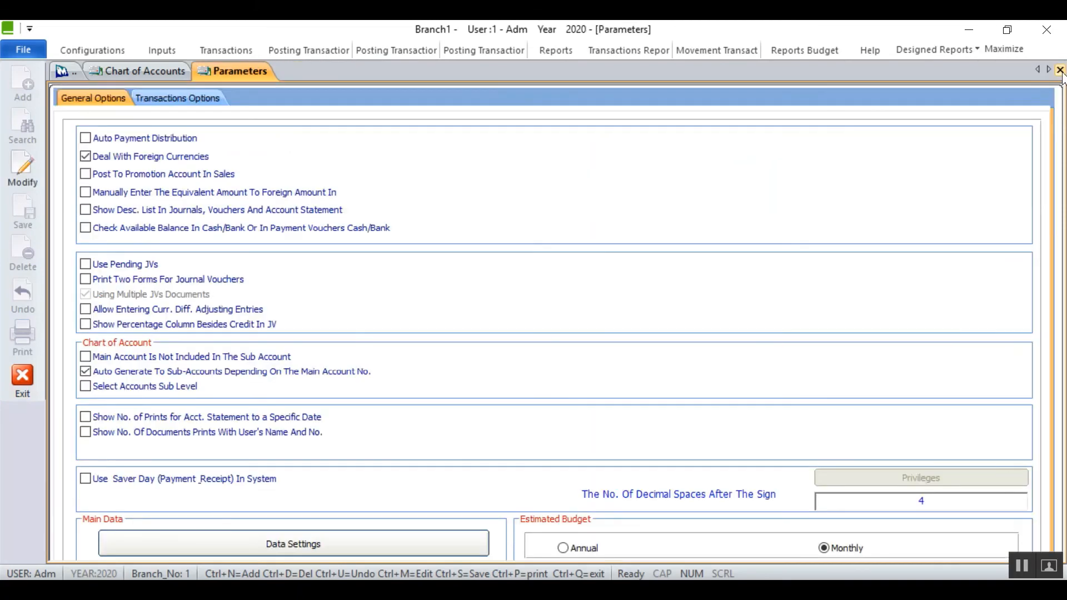
{"action": "left_click", "coordinate": [1060, 70]}
{"action": "left_click", "coordinate": [1060, 69]}
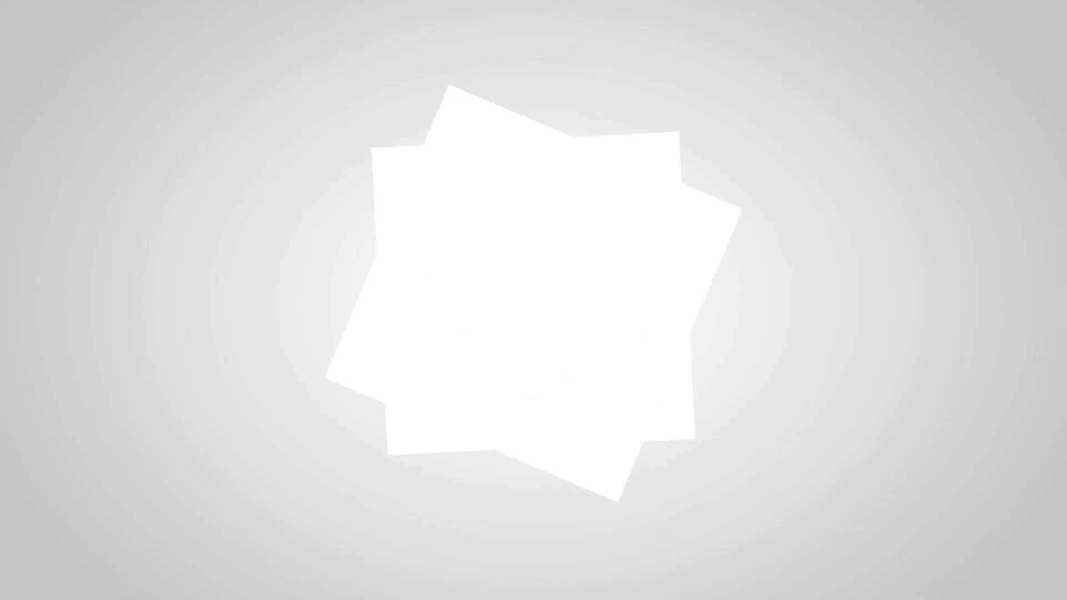